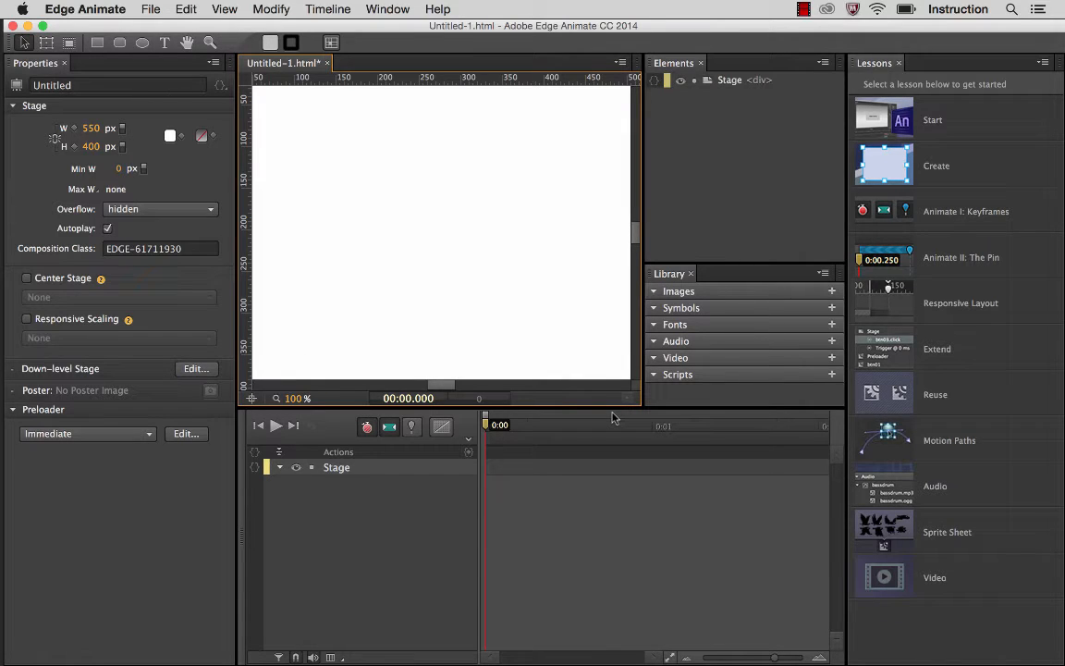
Step: Save the composition as animate-demo in HTML File format in the edge-animate-demo folder on the Desktop
click(148, 8)
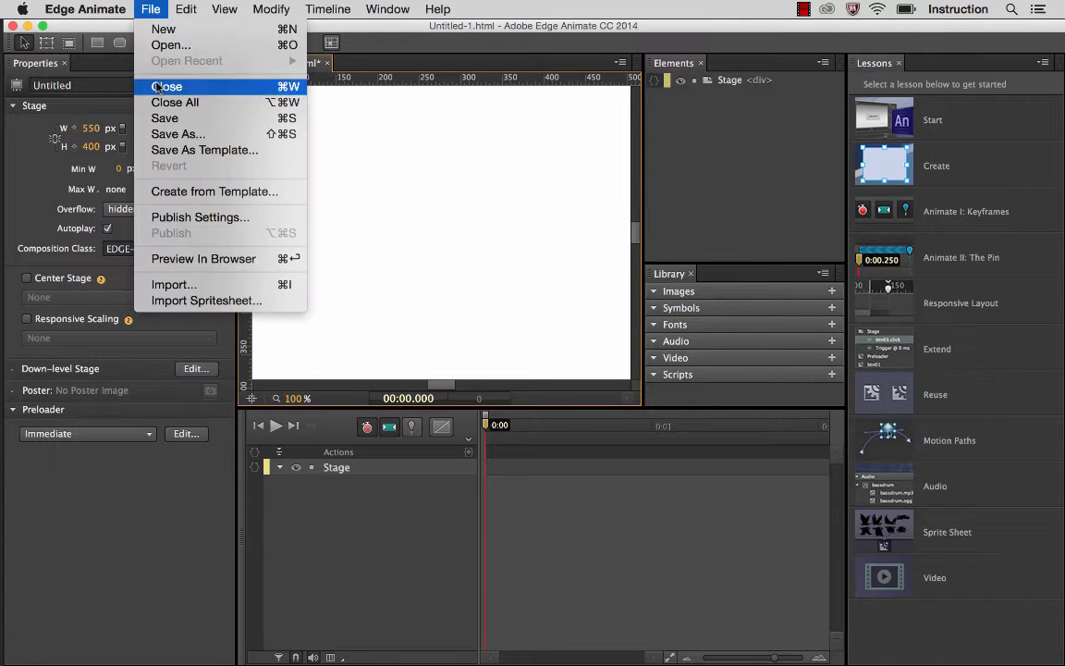
click(169, 134)
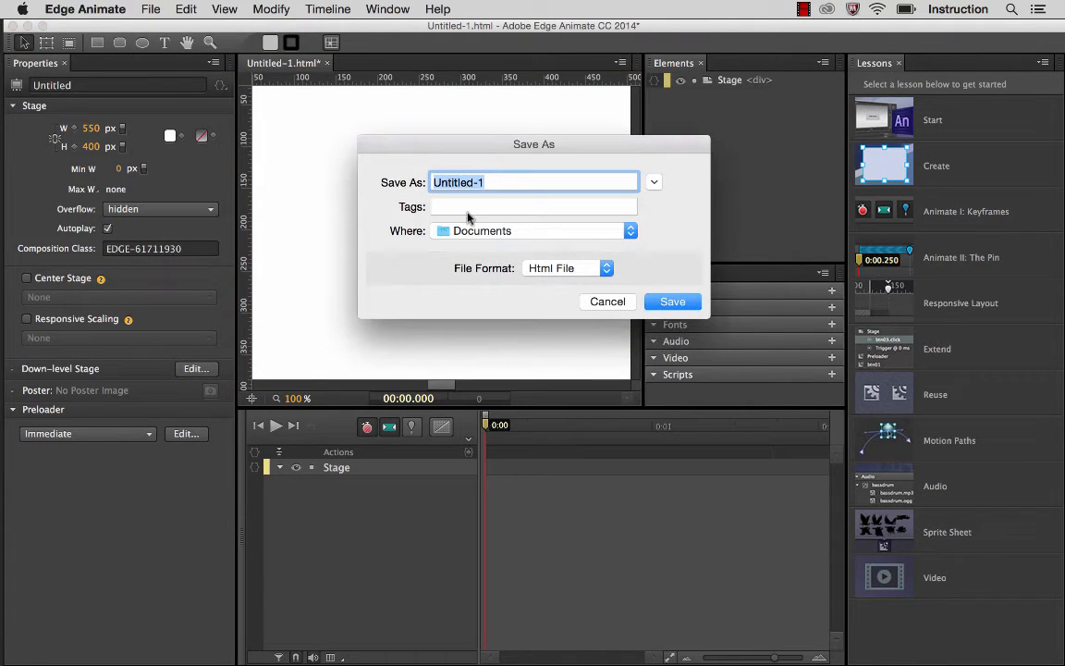
click(656, 182)
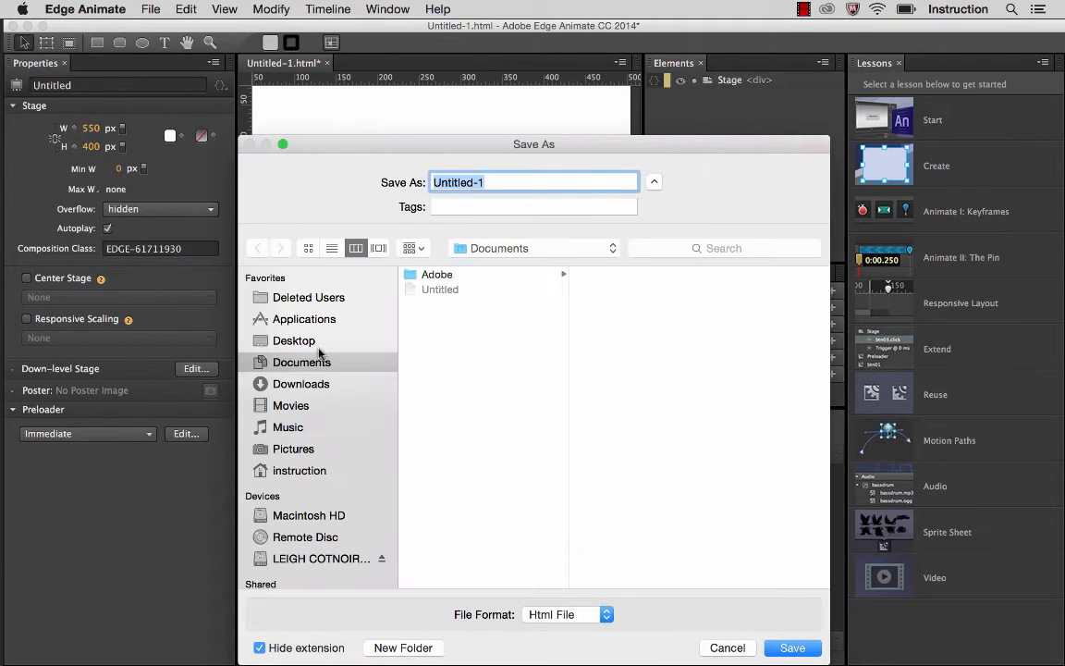
click(289, 340)
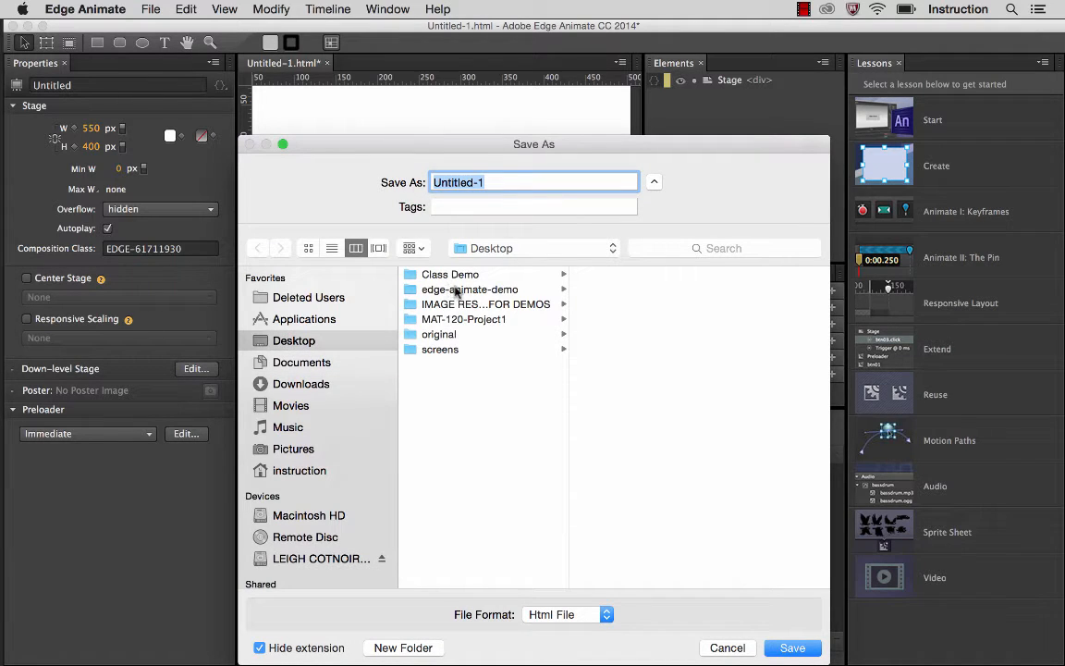
click(442, 290)
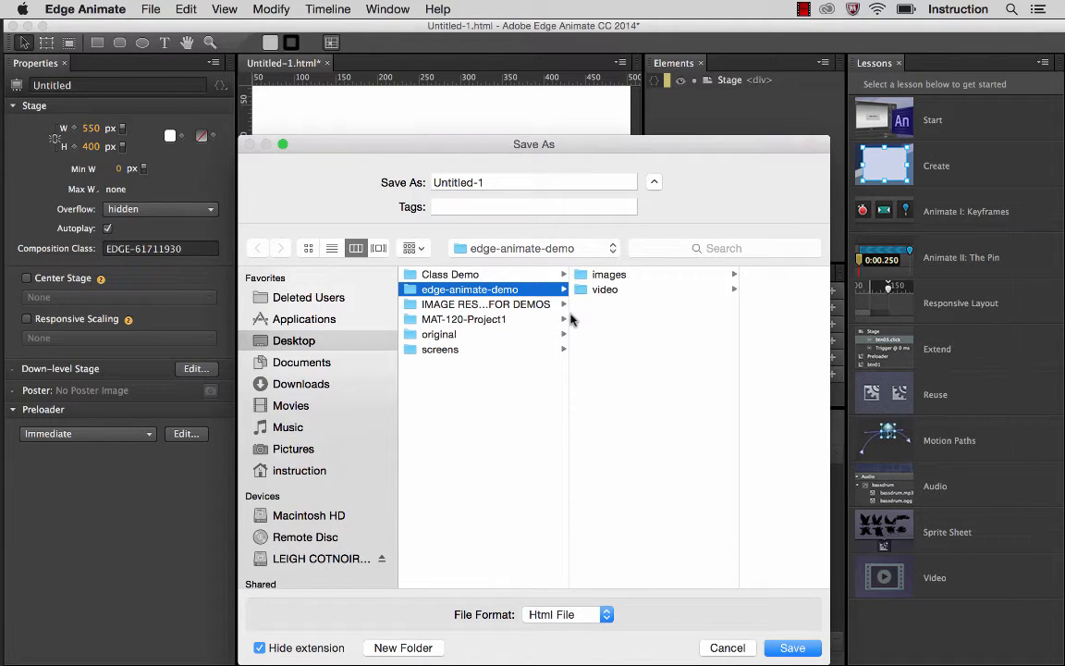
triple_click(507, 182)
text(an)
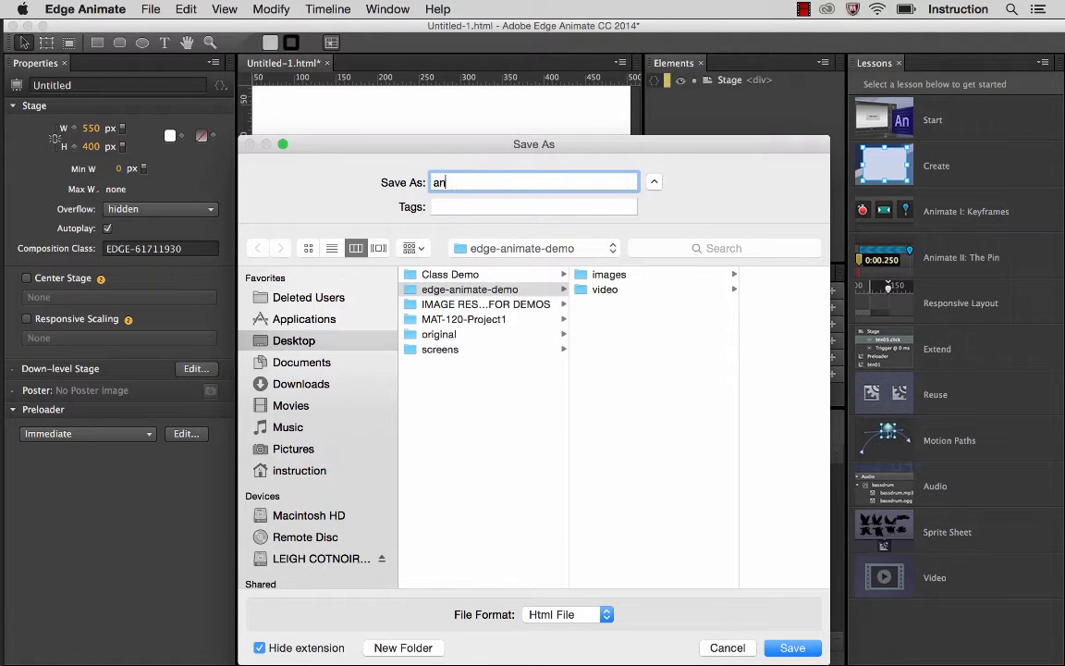
text(imate-demo)
key(Return)
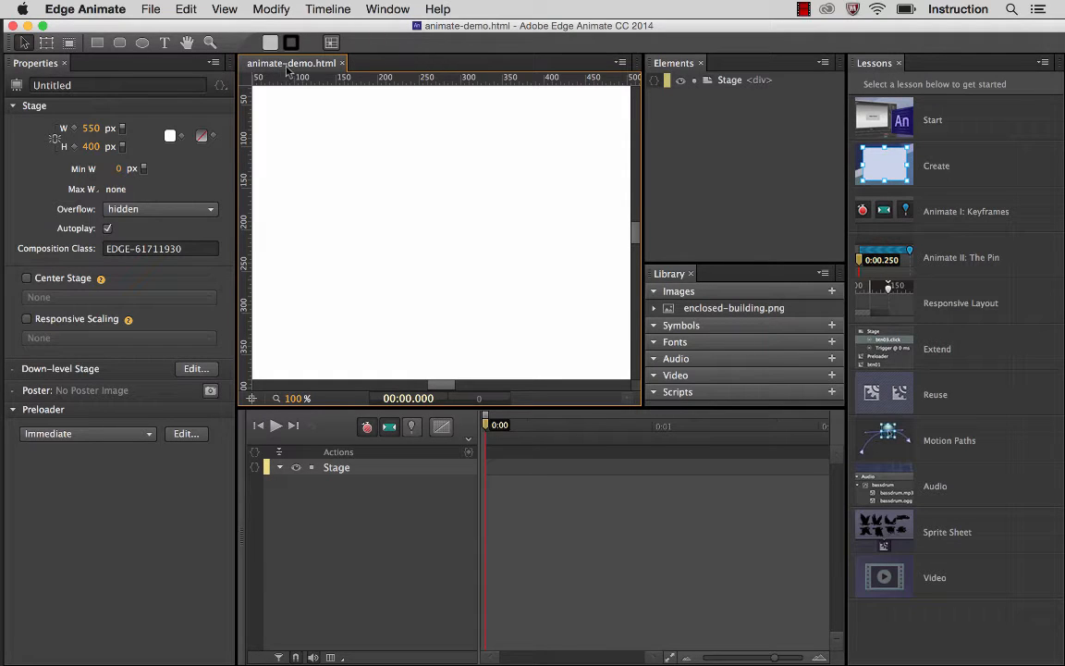
Step: Switch to Finder and examine the images and video subfolders of the edge-animate-demo project folder
click(14, 70)
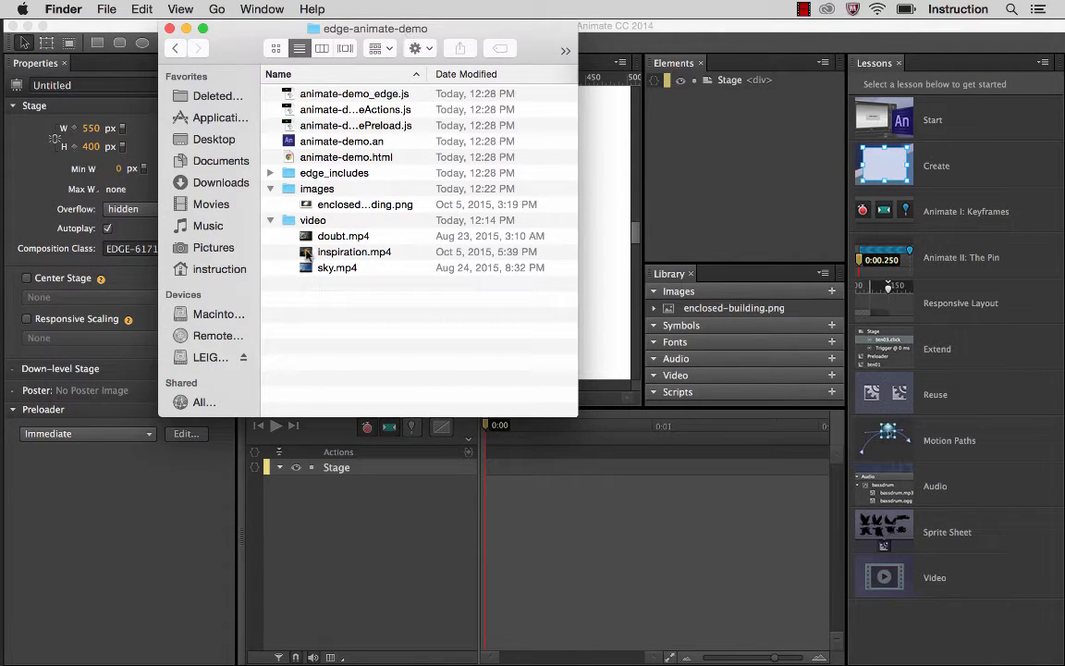
click(270, 189)
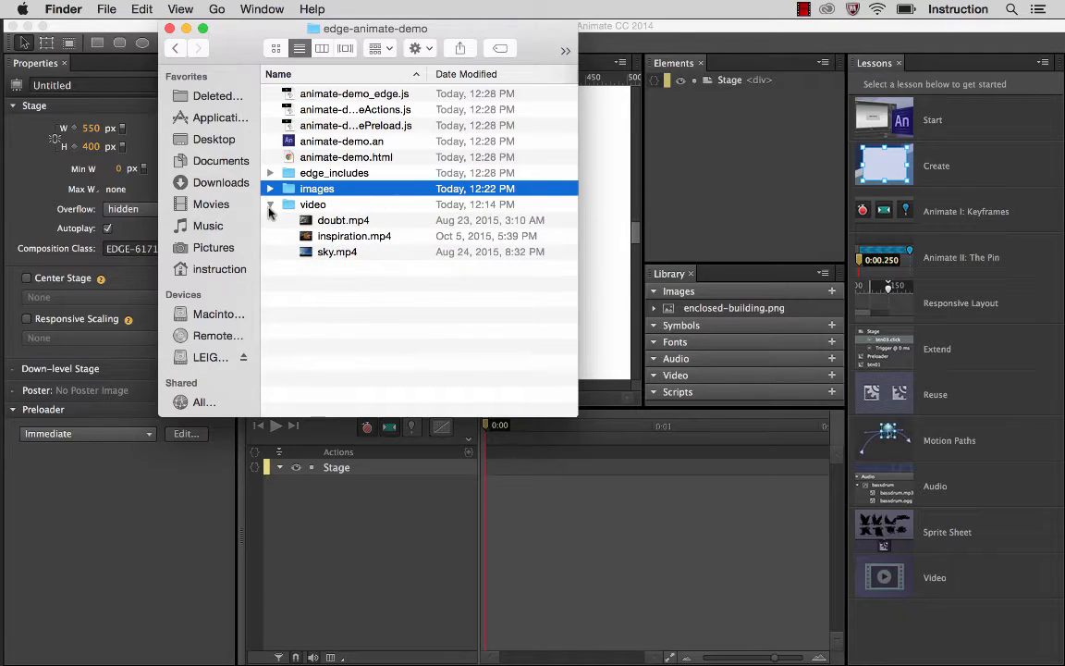
click(269, 206)
click(270, 189)
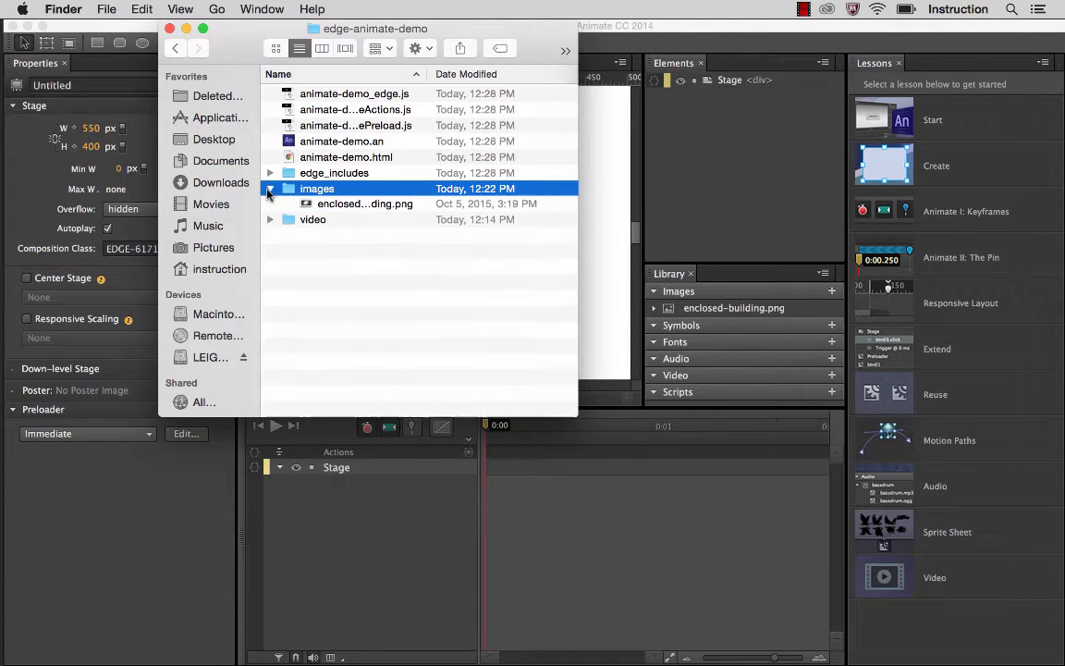
click(270, 220)
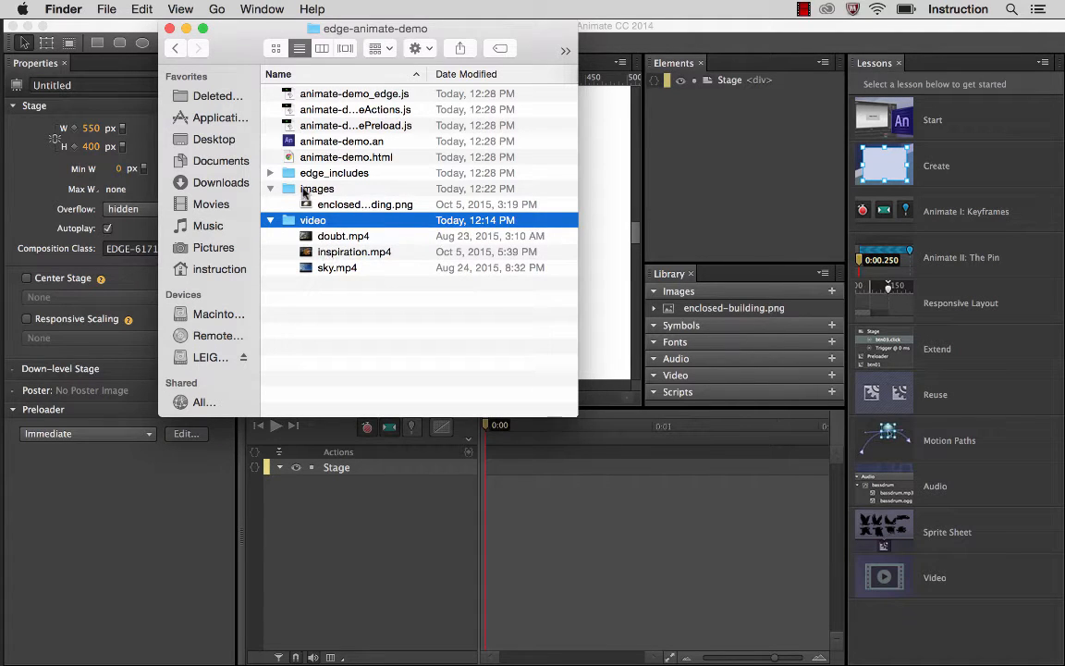
Step: Examine the animate-demo files and the scripts inside edge_includes with full file names shown, and minimize the Finder window
click(303, 161)
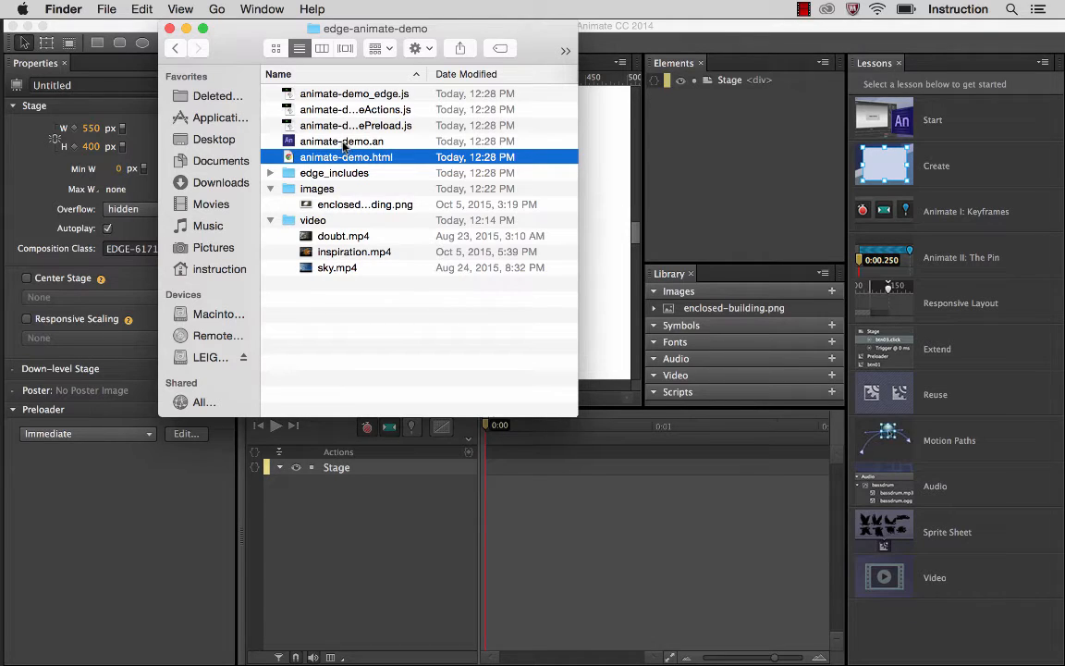
click(307, 139)
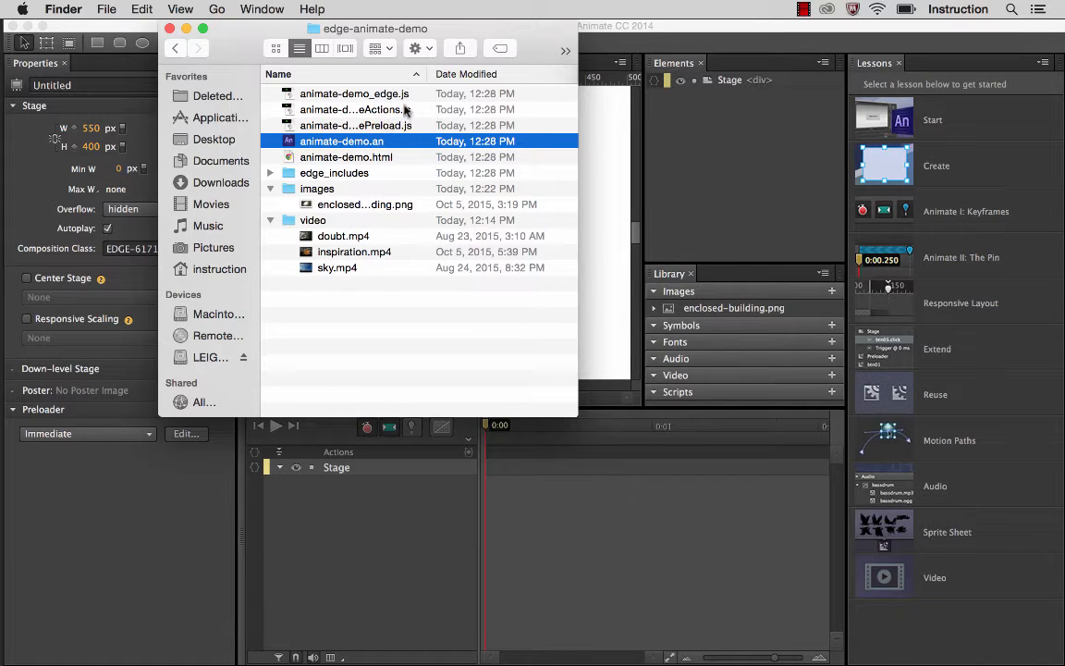
drag(428, 74, 337, 159)
click(329, 176)
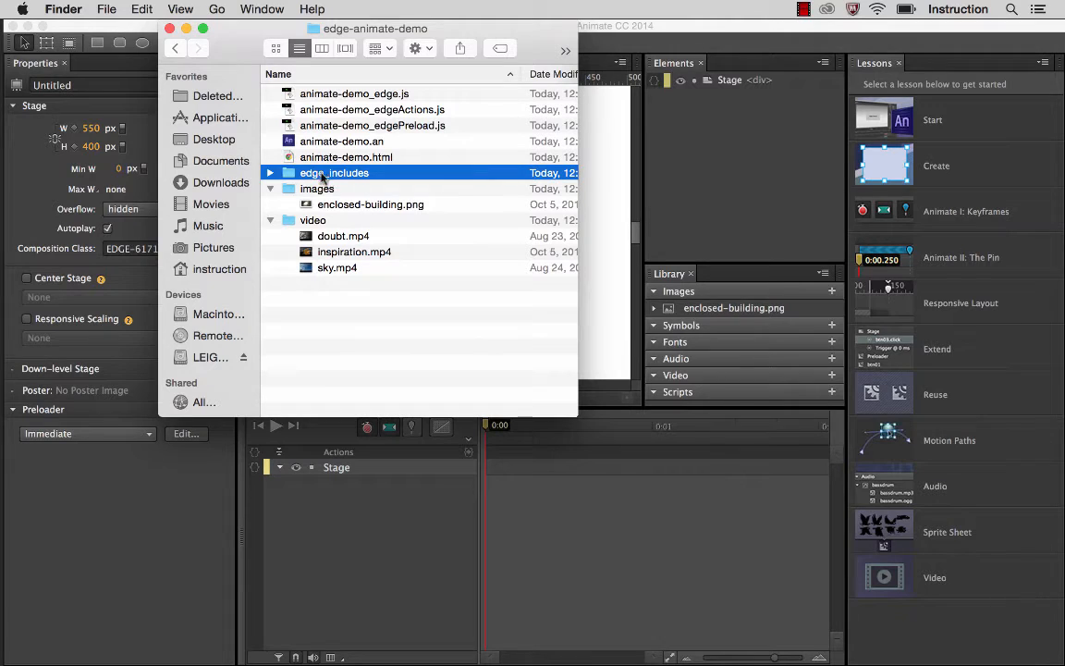
key(Right)
click(326, 191)
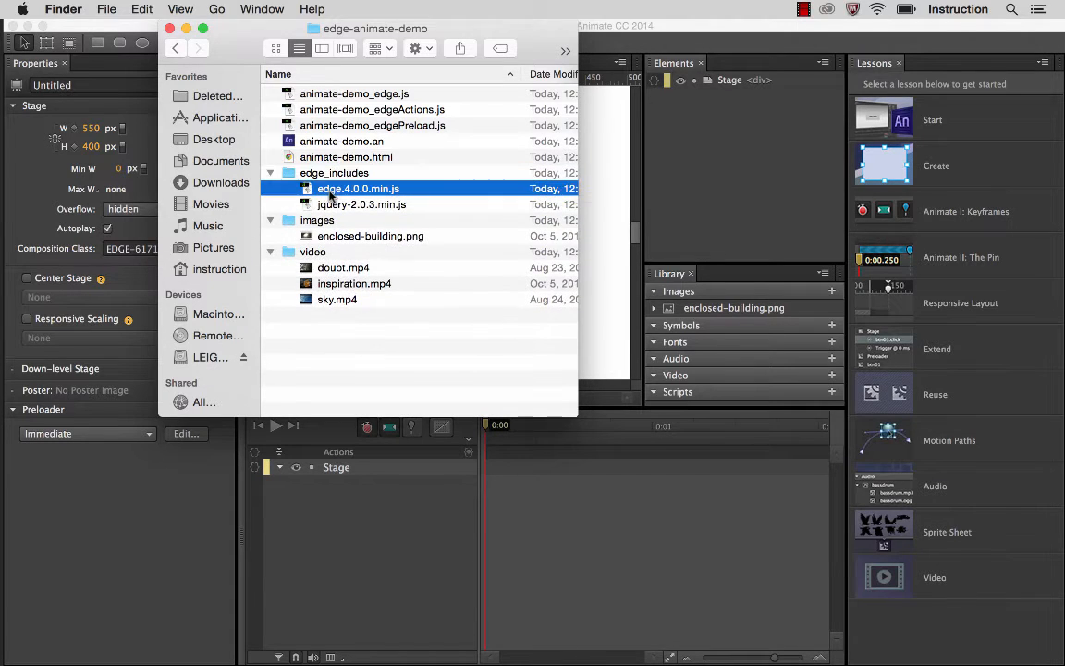
shift+click(326, 205)
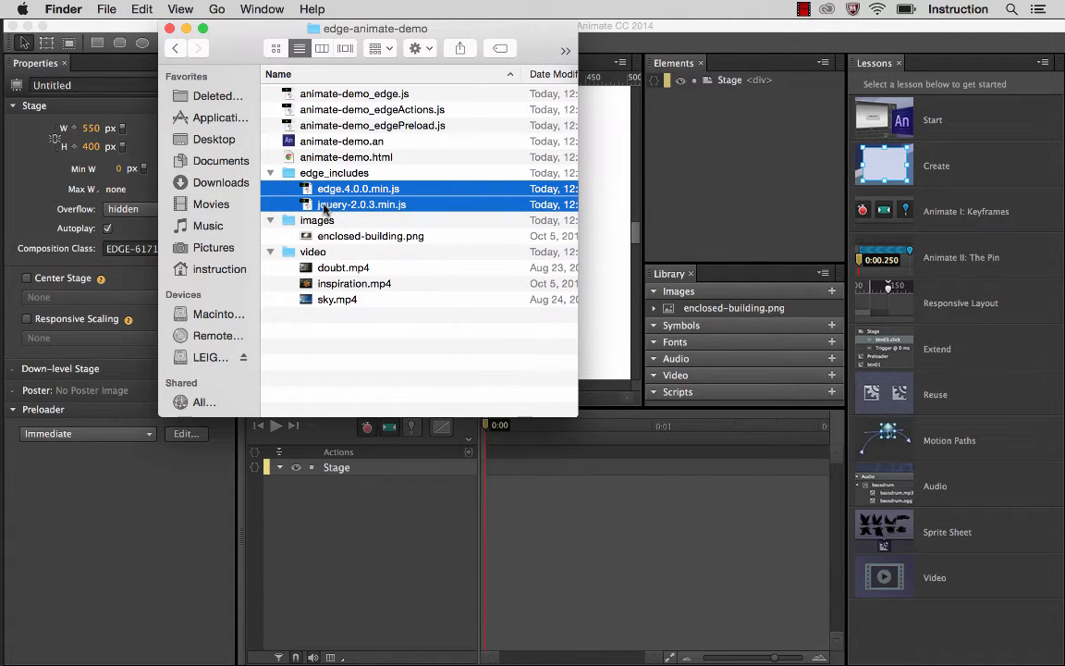
click(325, 205)
shift+click(335, 92)
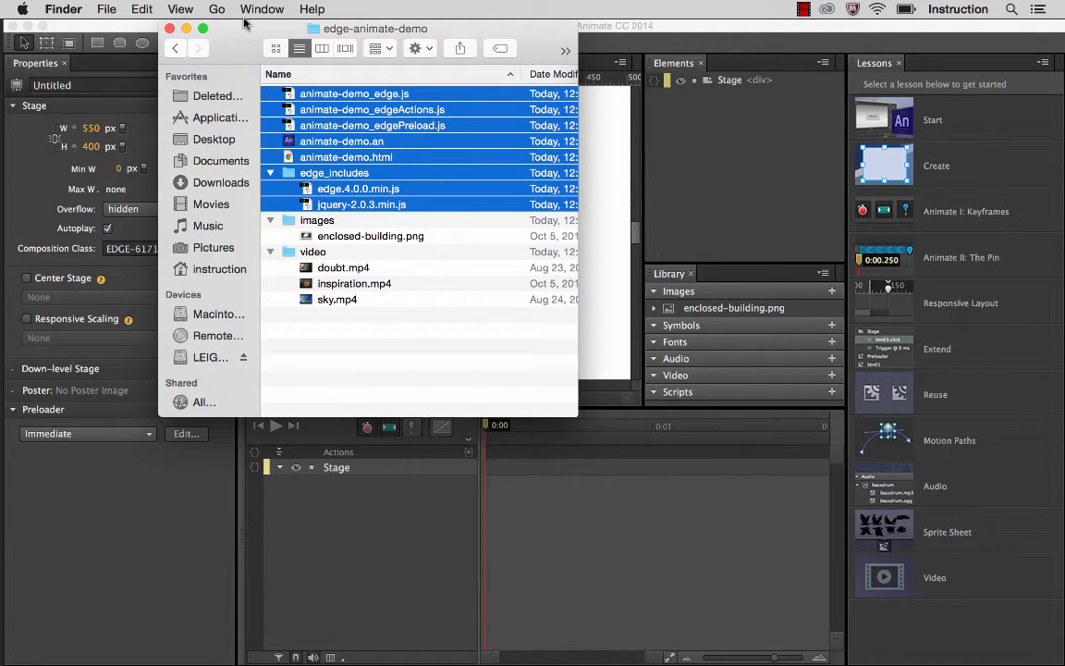
click(186, 28)
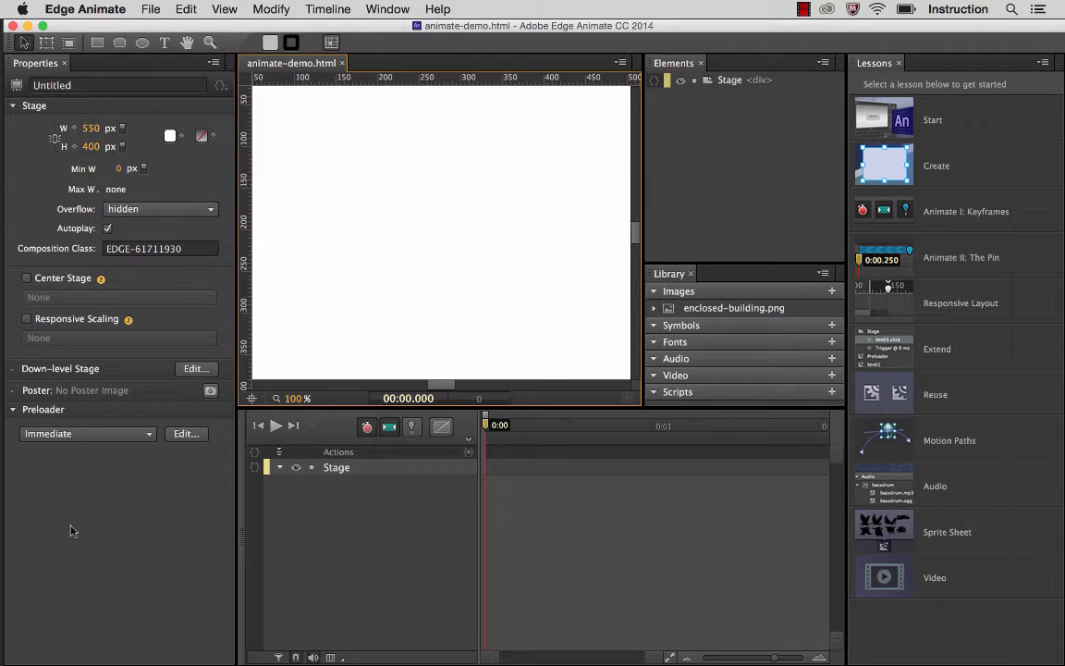
Step: Close the Lessons panel to give the stage and timeline more room
click(875, 66)
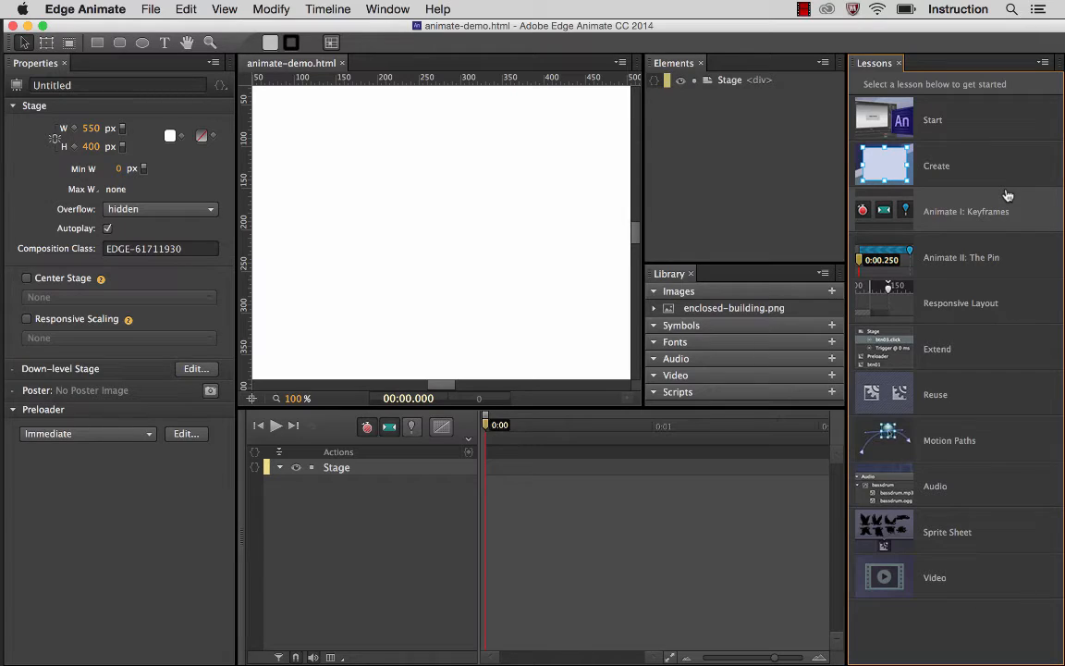
click(899, 63)
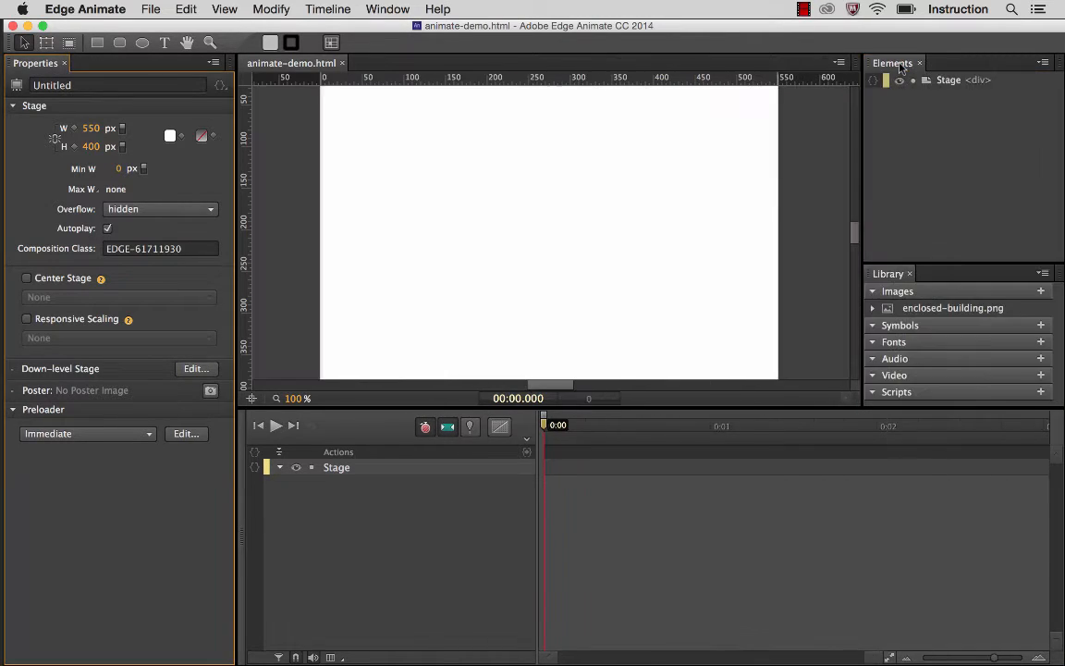
Step: Bring the Lessons panel back into the workspace and close it again
click(395, 9)
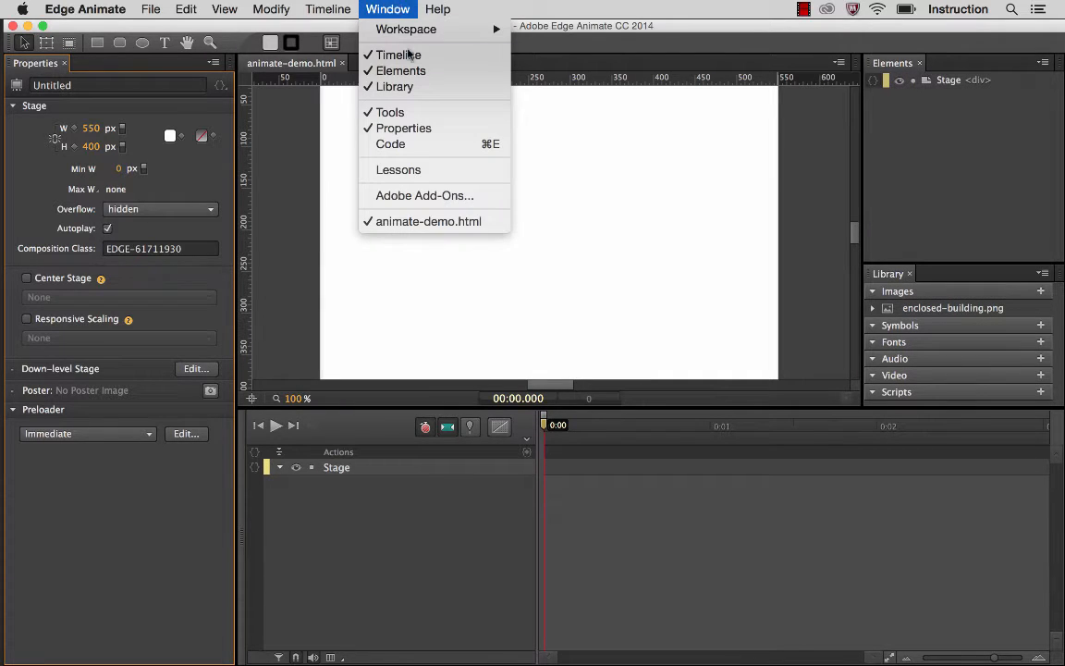
click(399, 169)
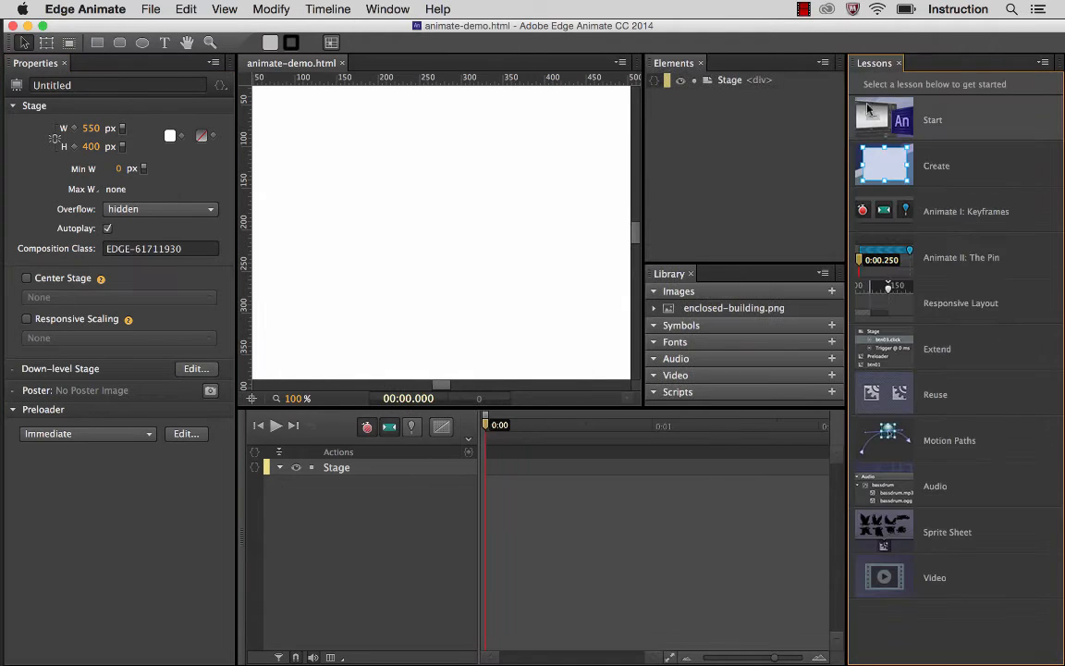
click(898, 63)
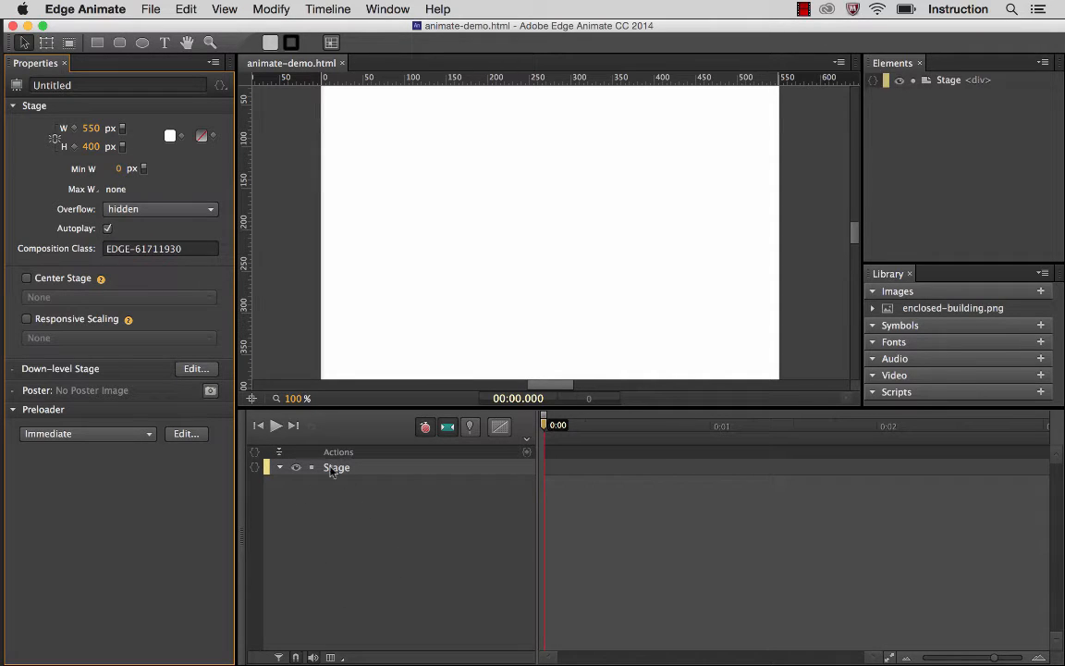
Step: Scrub the playhead along the empty timeline and return it to 0:00
click(346, 432)
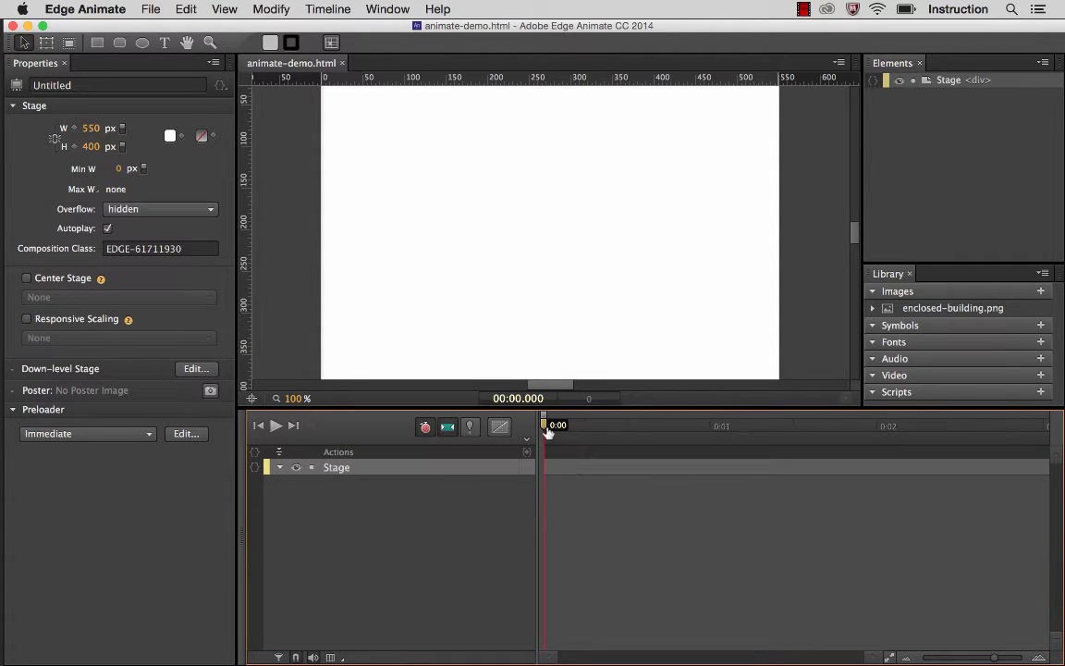
drag(545, 425, 496, 427)
drag(545, 425, 718, 426)
drag(647, 435, 505, 442)
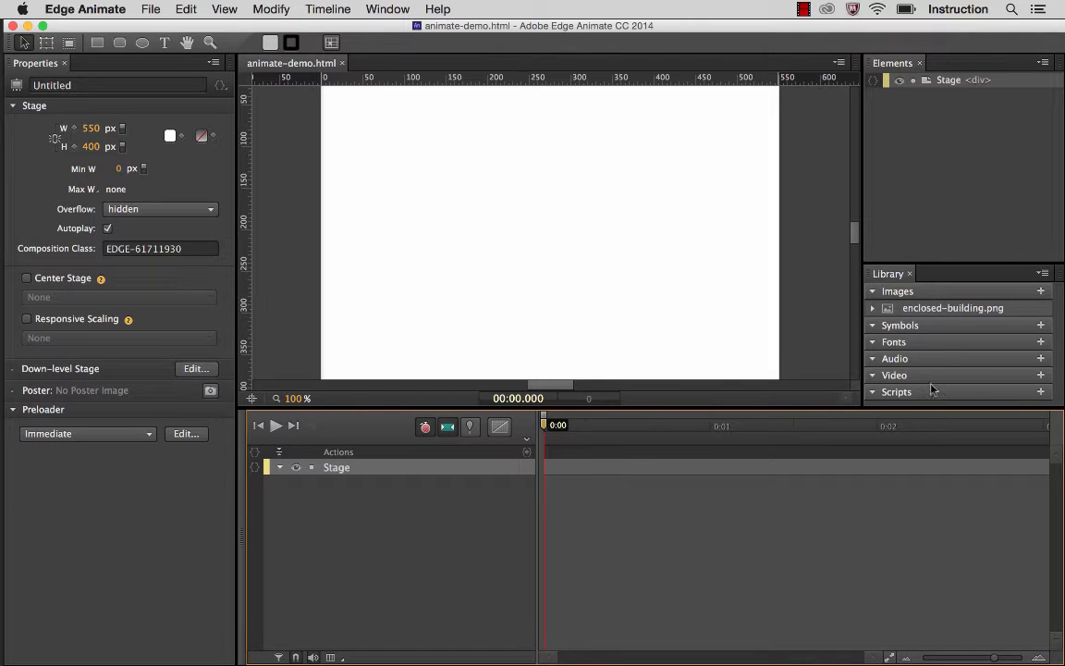
Step: Preview the enclosed-building.png image asset in the Library and collapse the Images group
click(892, 292)
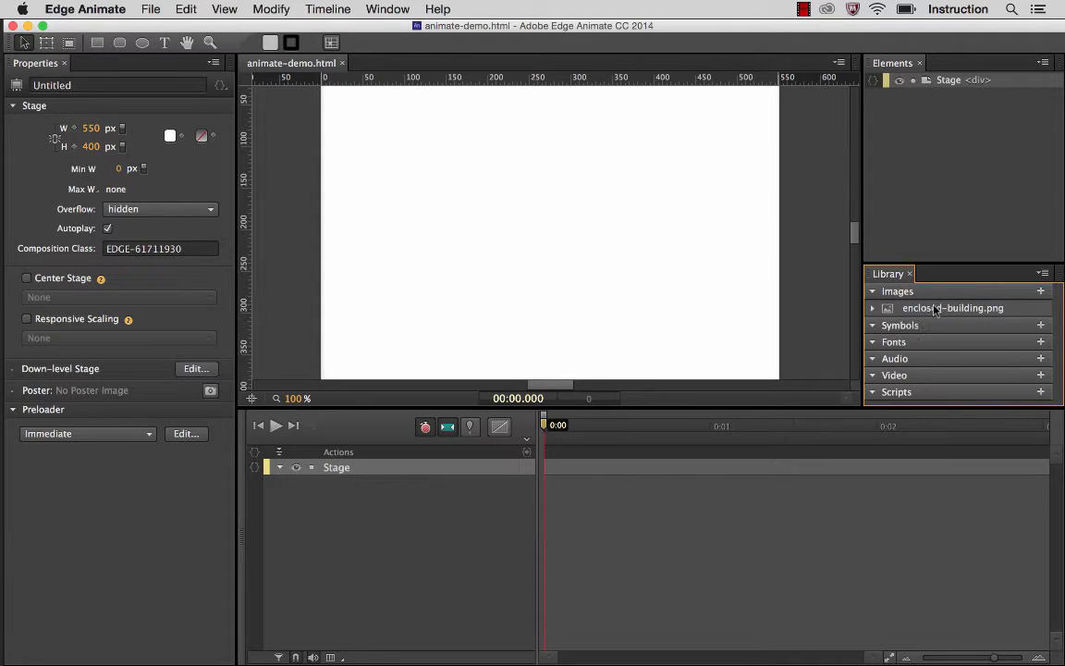
click(874, 310)
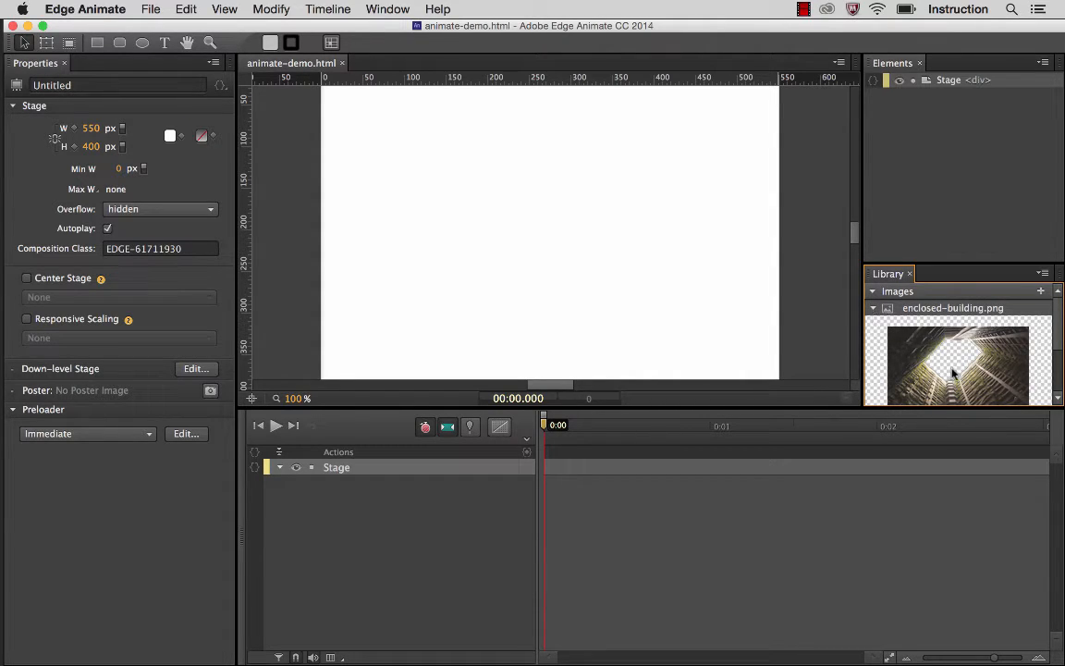
scroll(925, 333, down, 2)
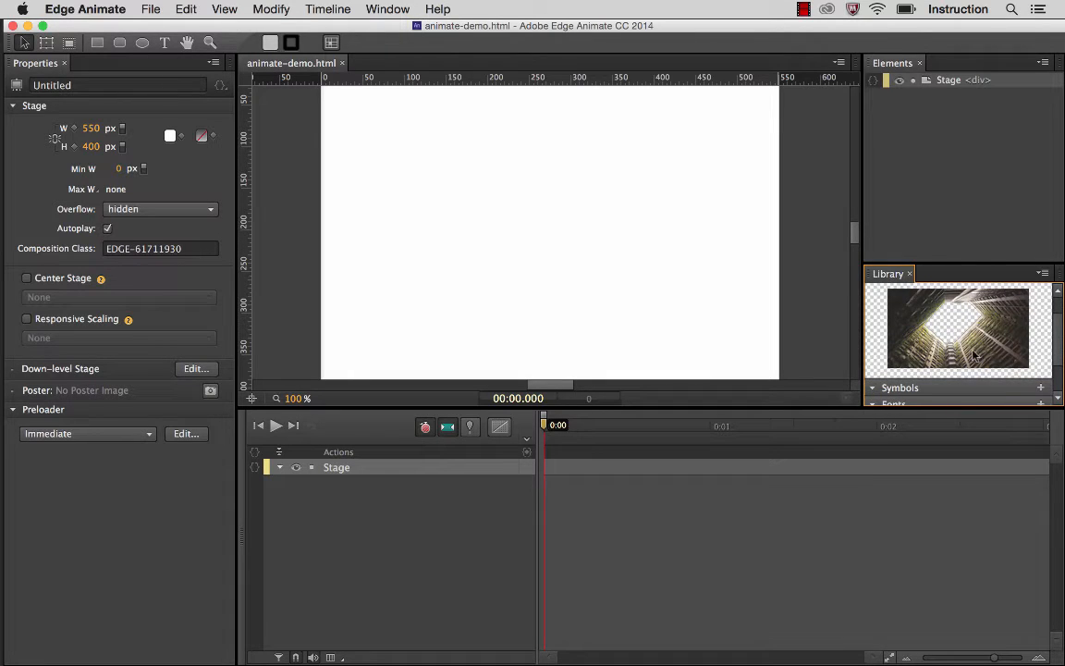
scroll(972, 353, up, 1)
scroll(873, 319, up, 1)
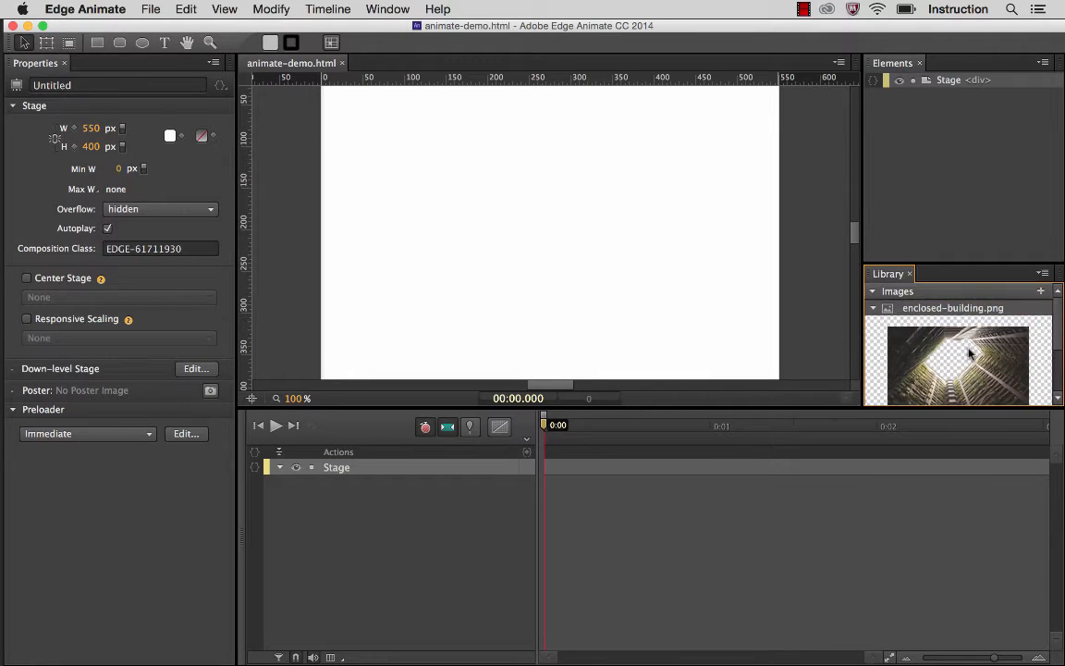
click(874, 292)
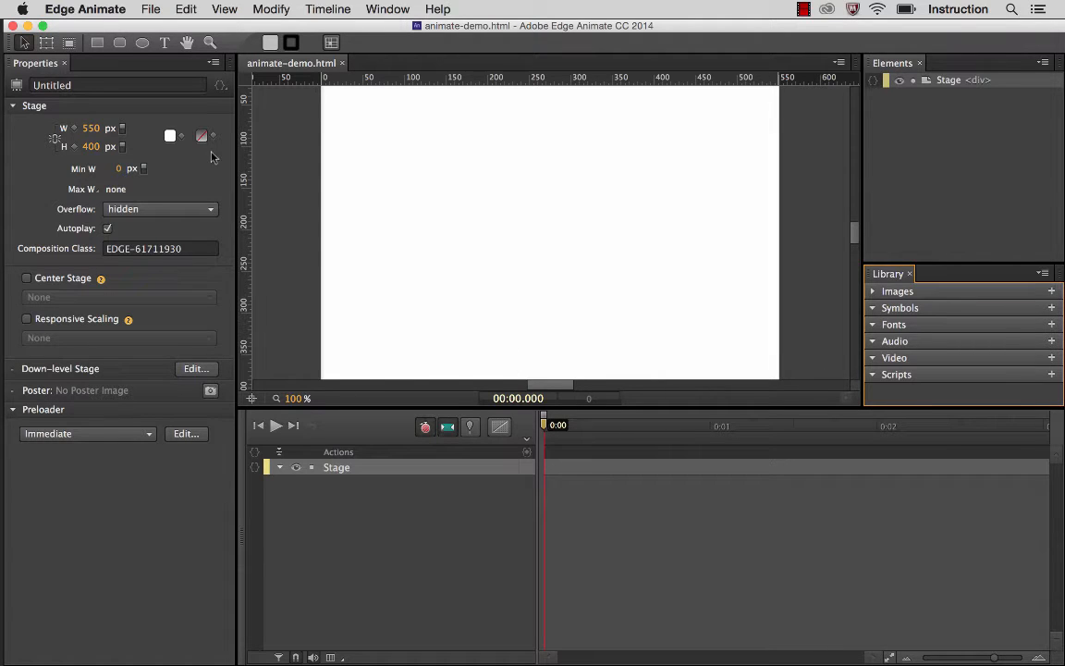
Step: Set the Stage's background color to light blue, rgba(179,188,253,1.00), and show the color value in Hex notation
click(329, 471)
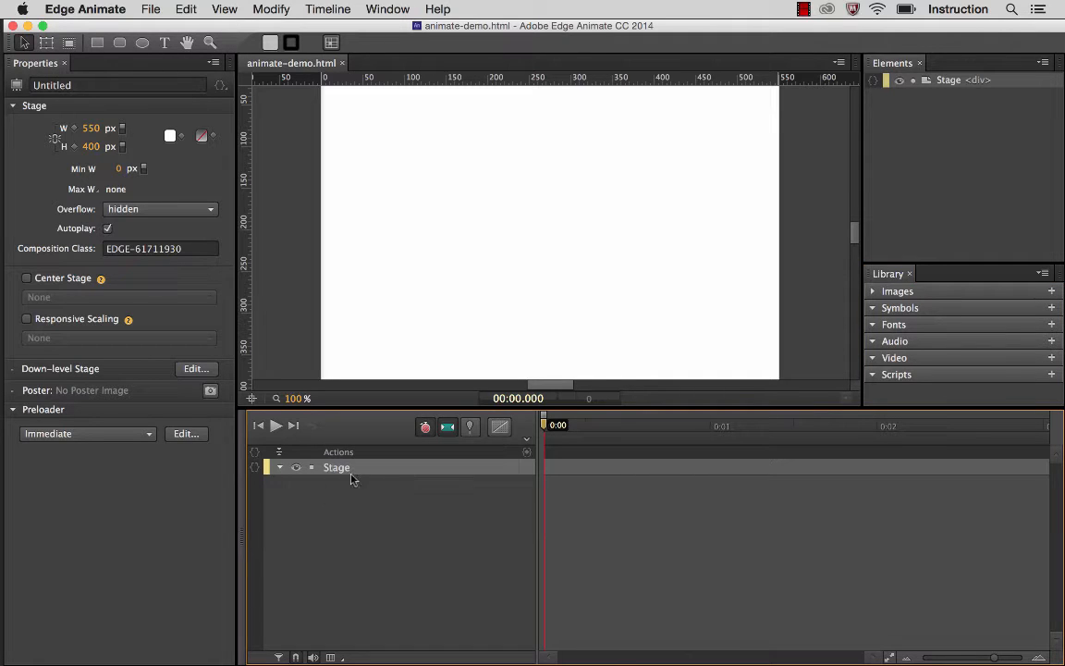
click(171, 137)
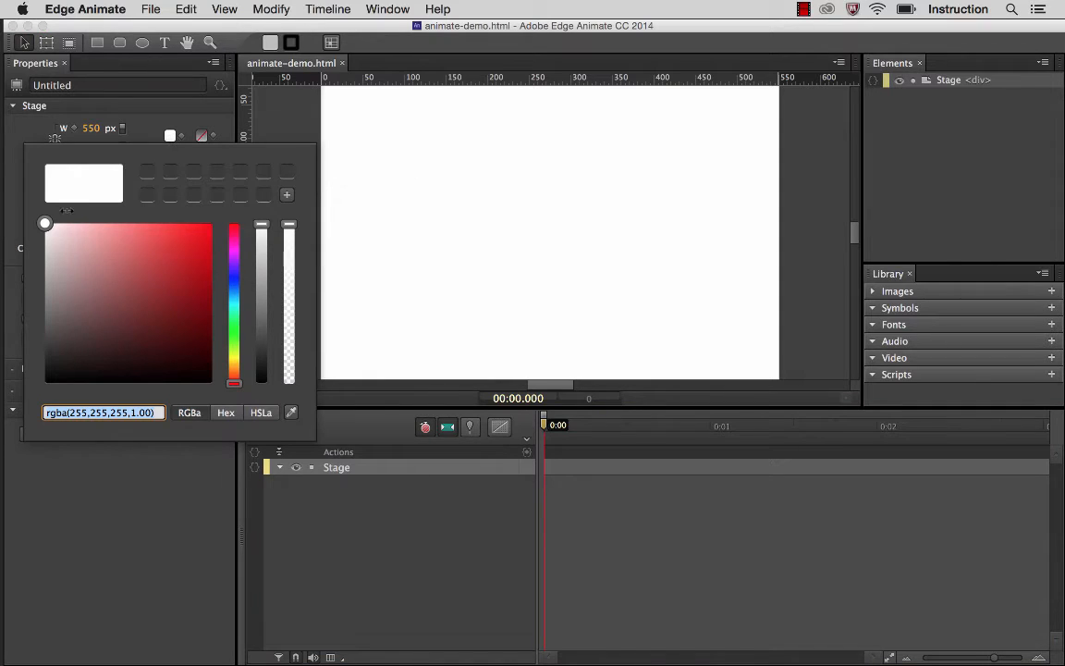
drag(45, 225, 239, 285)
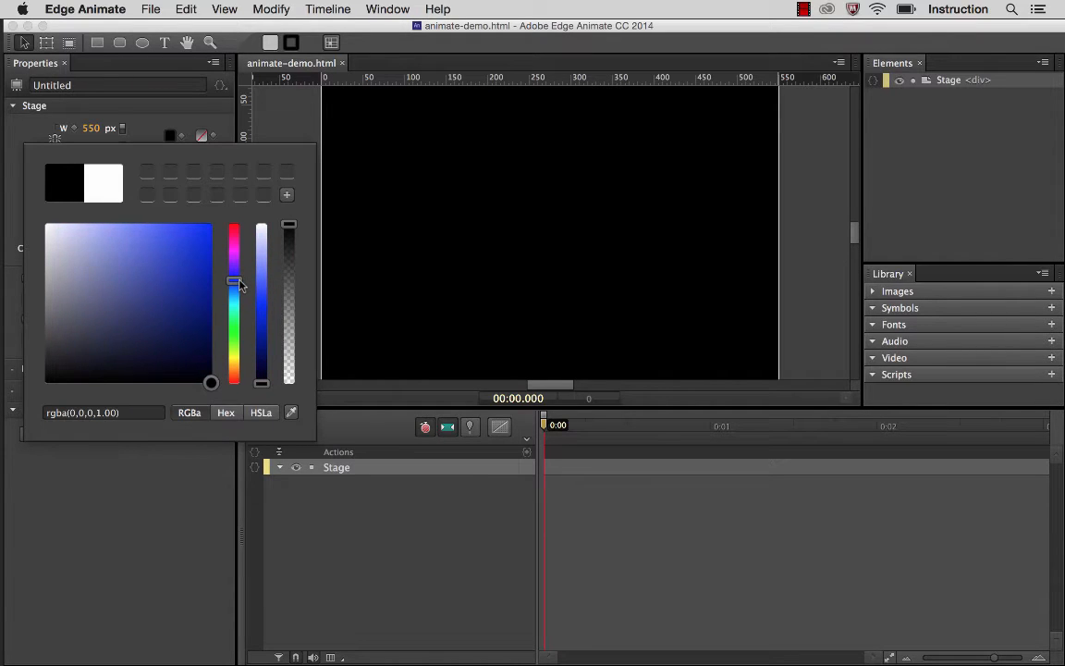
drag(262, 382, 274, 252)
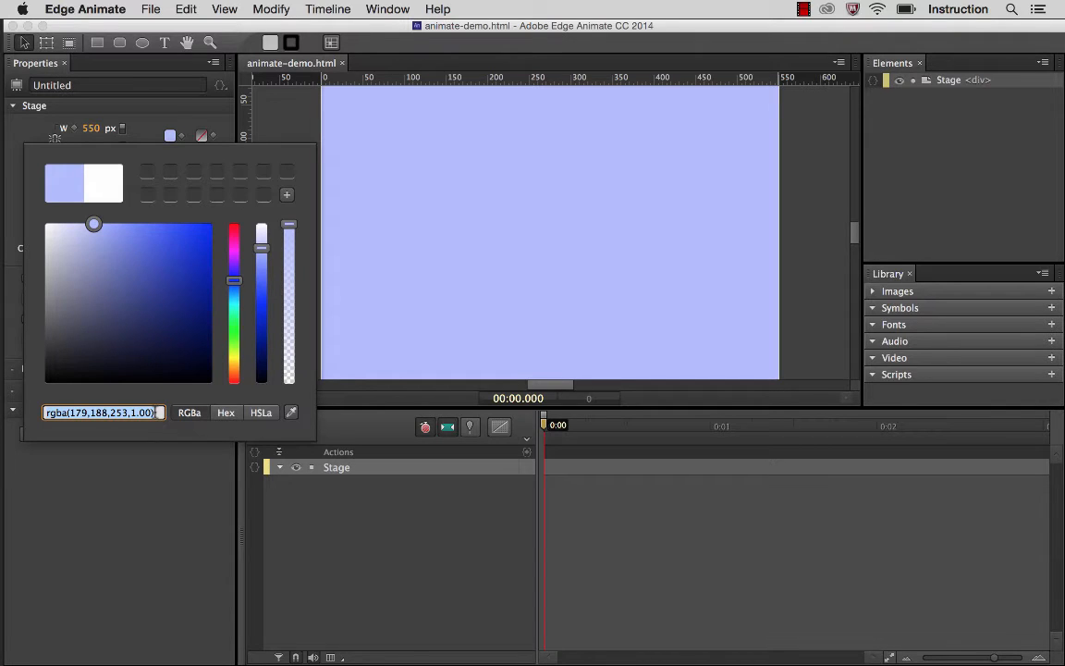
shift+click(78, 413)
shift+click(103, 412)
click(226, 413)
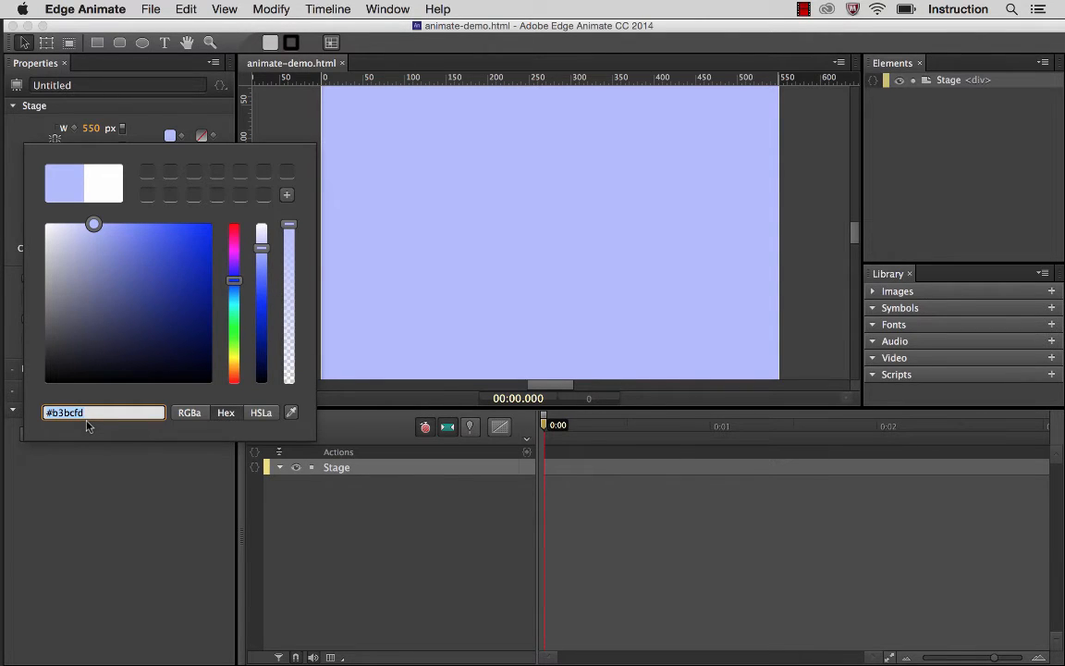
Step: Show the Stage's background color value in HSLa, switch it back to Hex, and save the color as a swatch
click(261, 412)
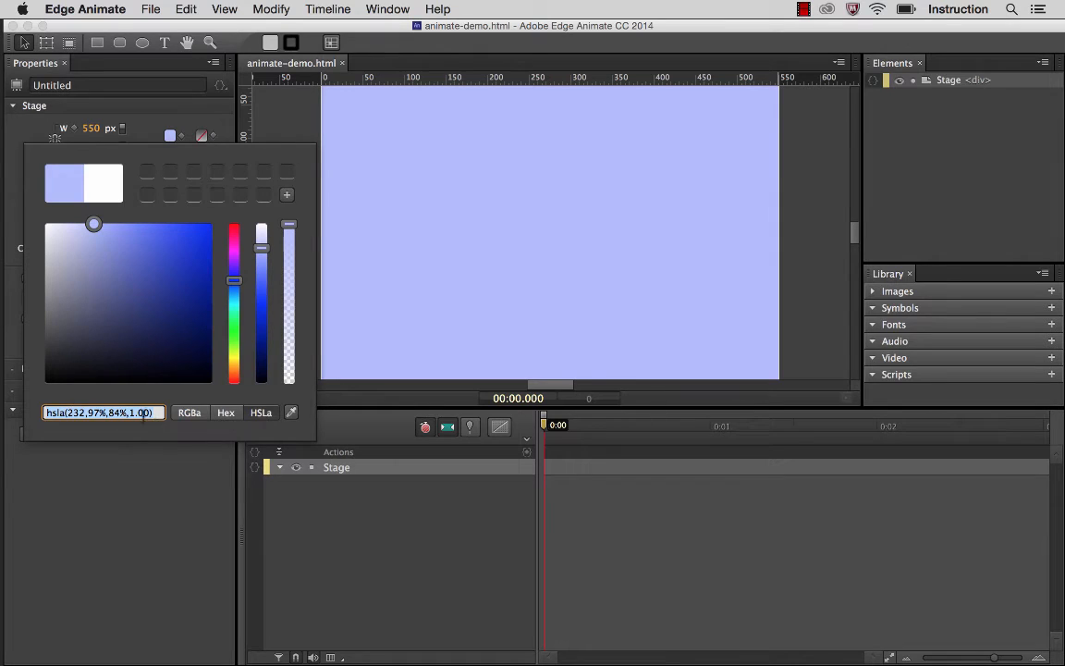
click(225, 412)
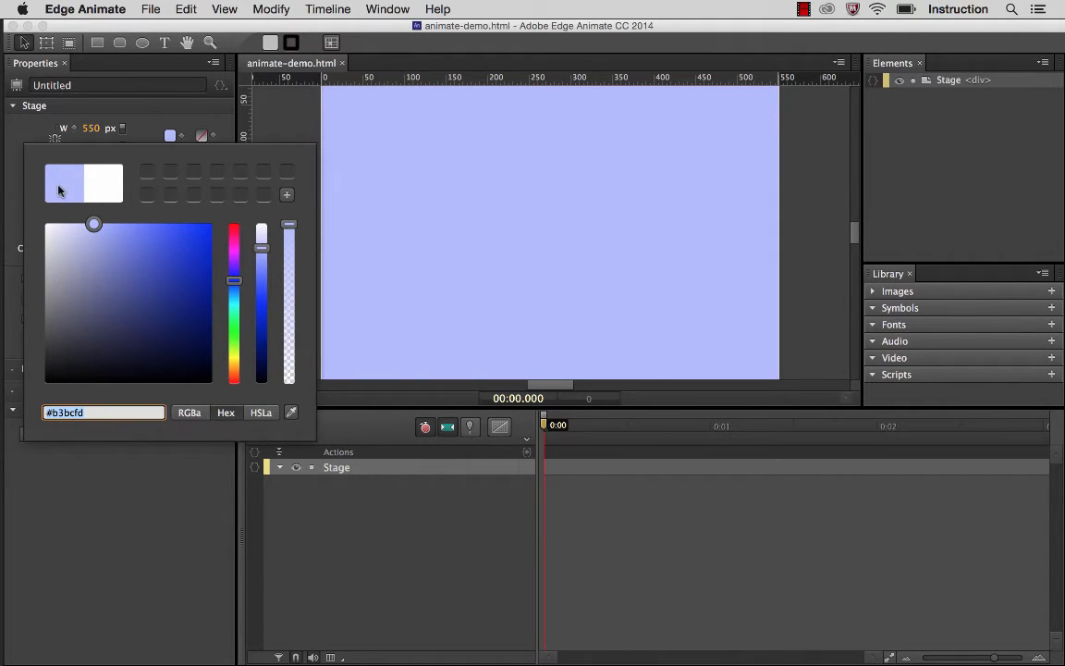
click(287, 197)
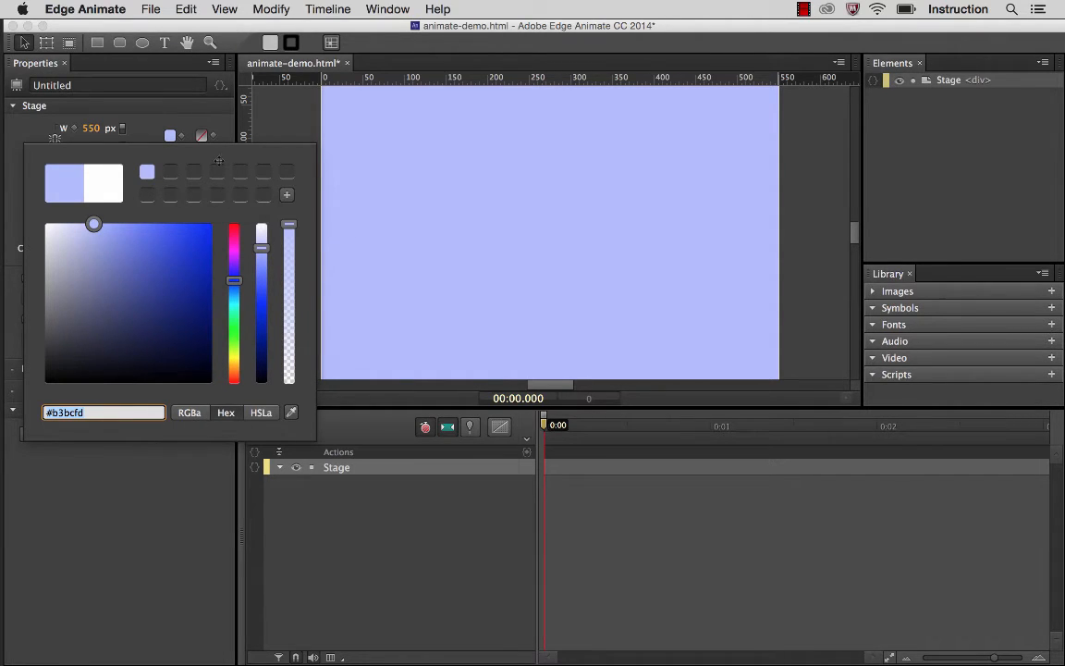
click(270, 130)
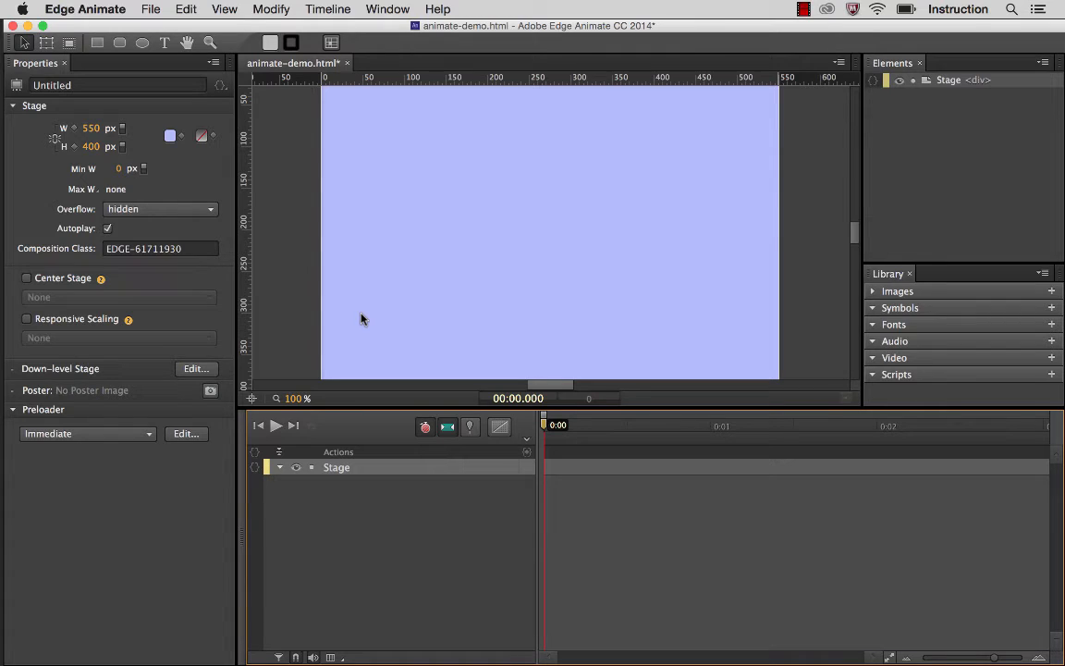
Step: Set the Stage's size to 1920 px wide and 1080 px high
click(90, 129)
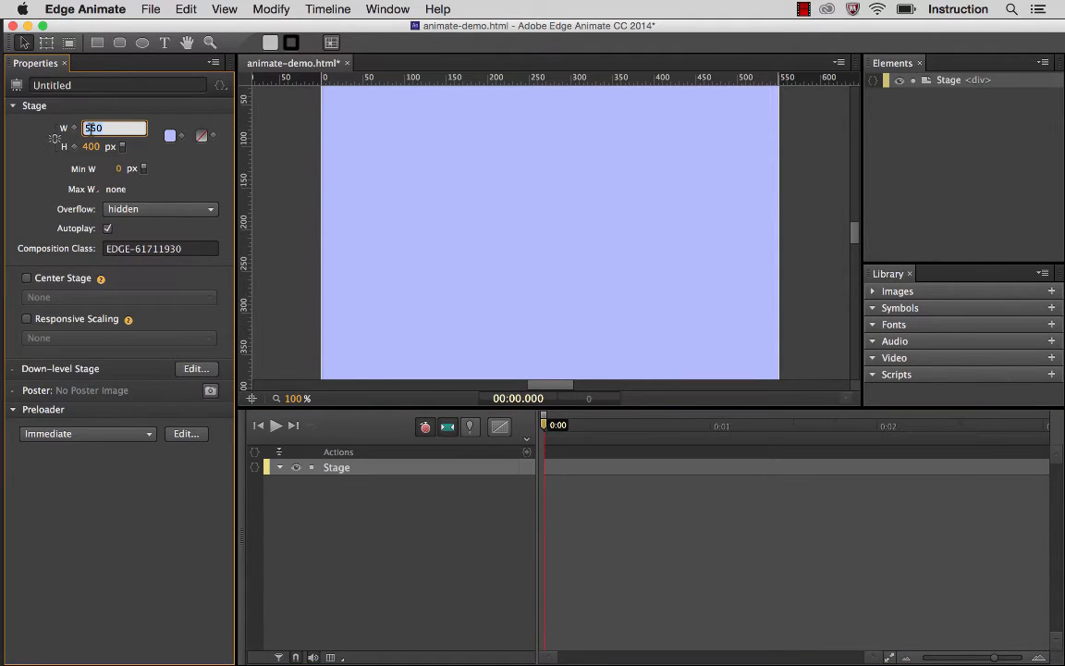
text(1920)
click(90, 147)
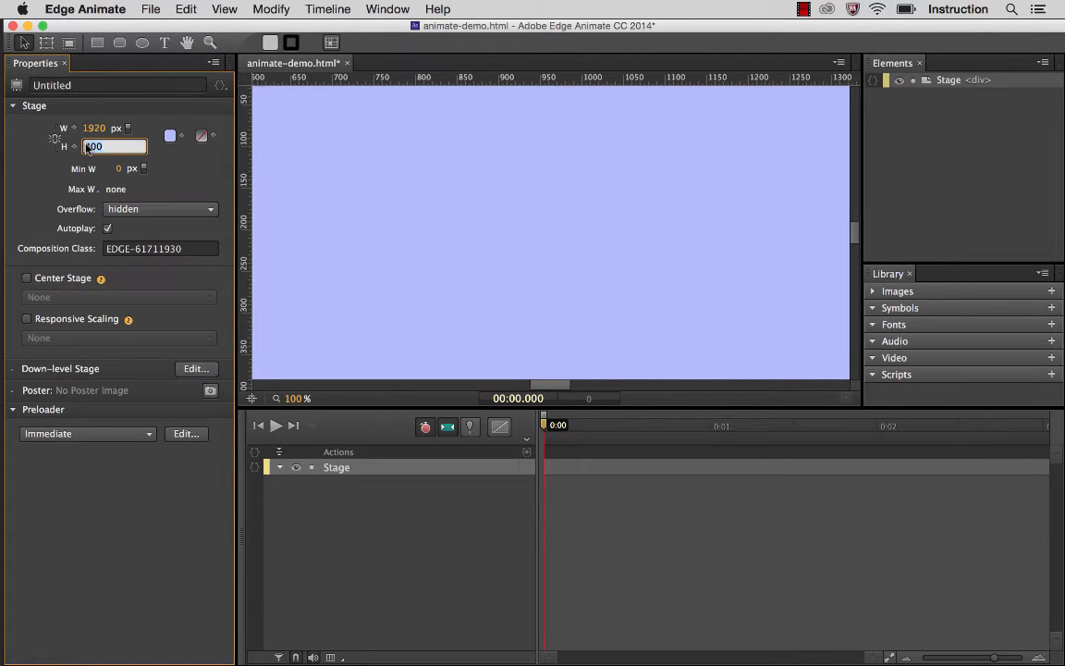
text(1080)
key(Return)
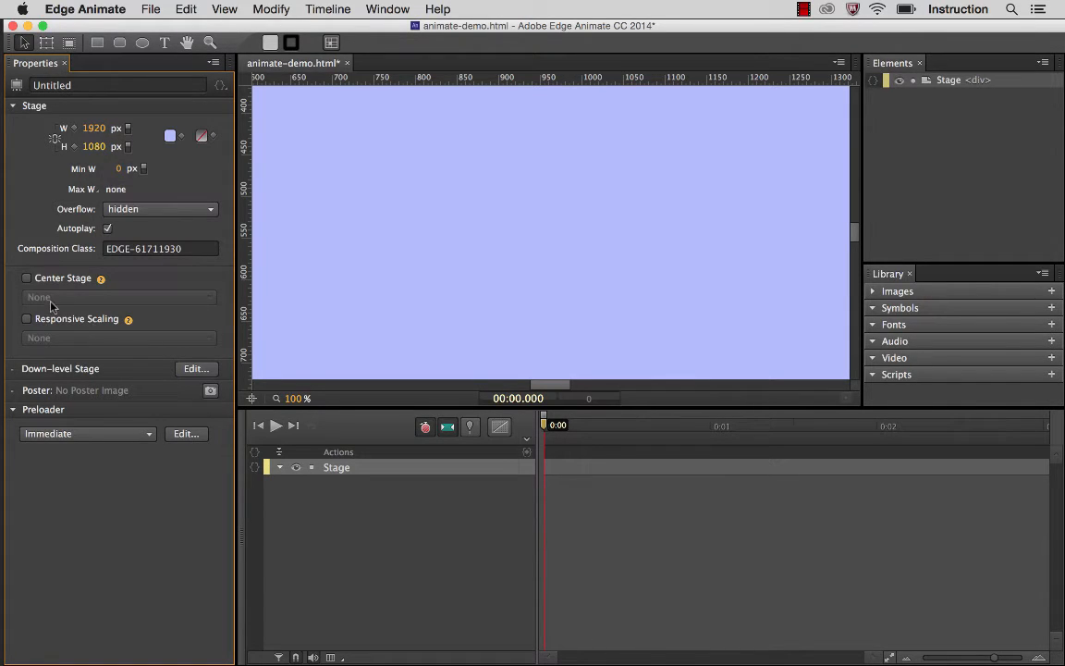
Step: Enable Center Stage and set it to center in both directions
click(28, 280)
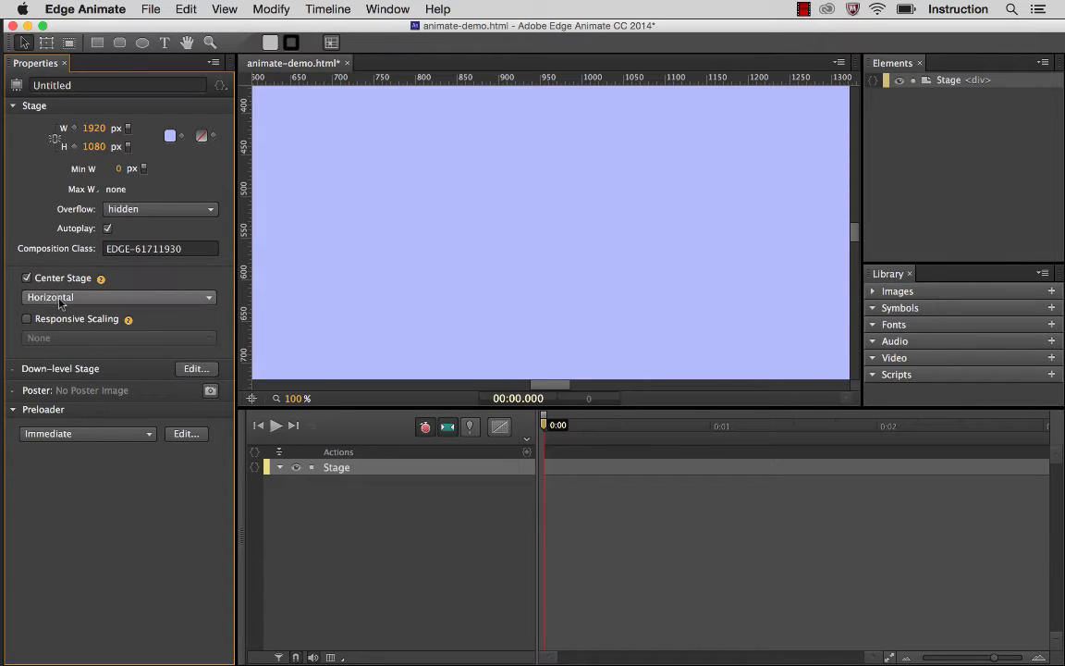
click(59, 299)
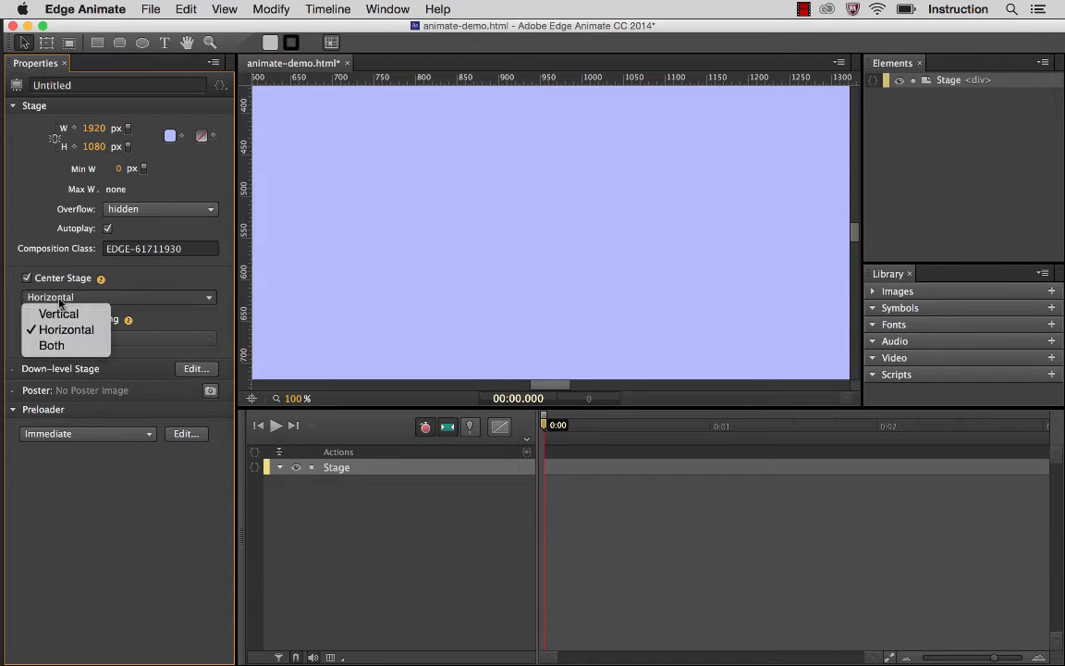
click(65, 350)
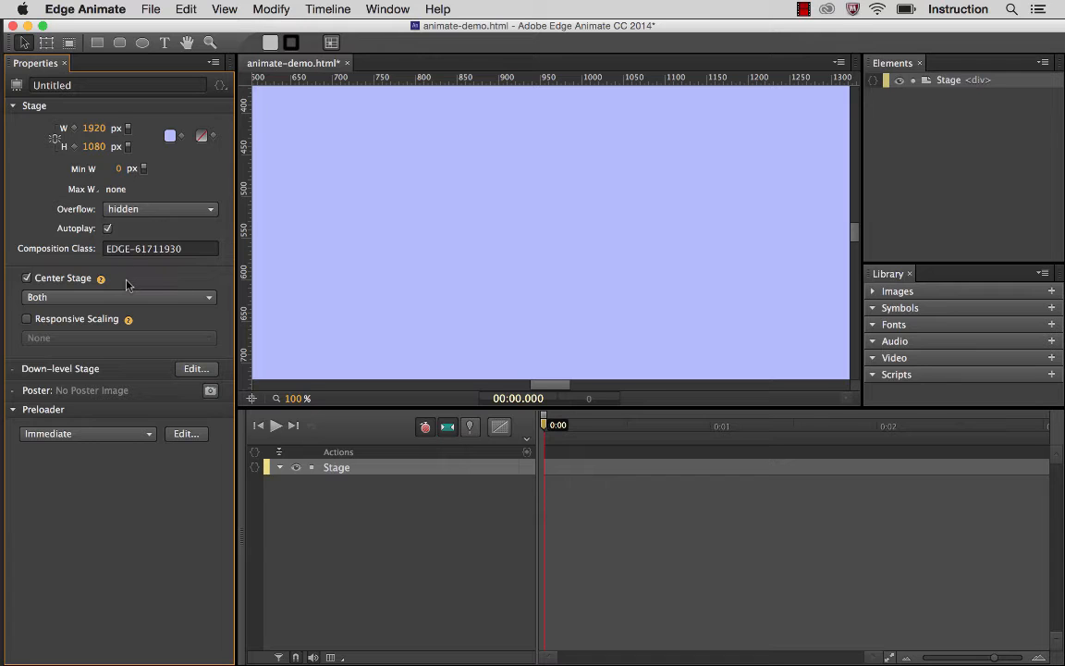
Step: Enable Responsive Scaling for the Stage based on Width and save the project
click(26, 319)
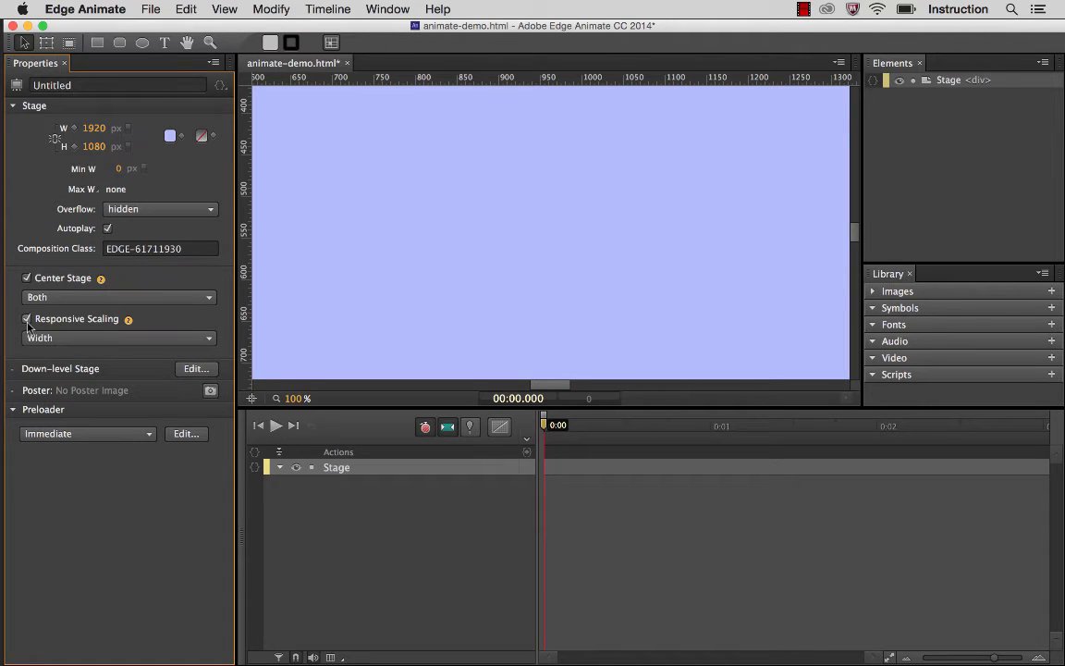
click(81, 338)
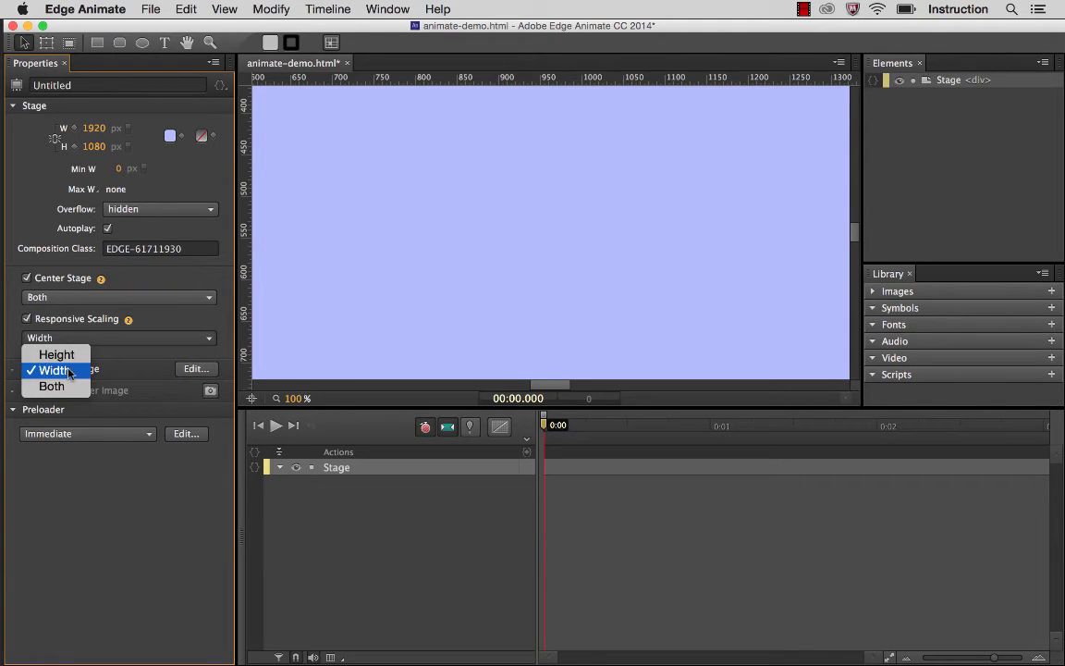
click(117, 345)
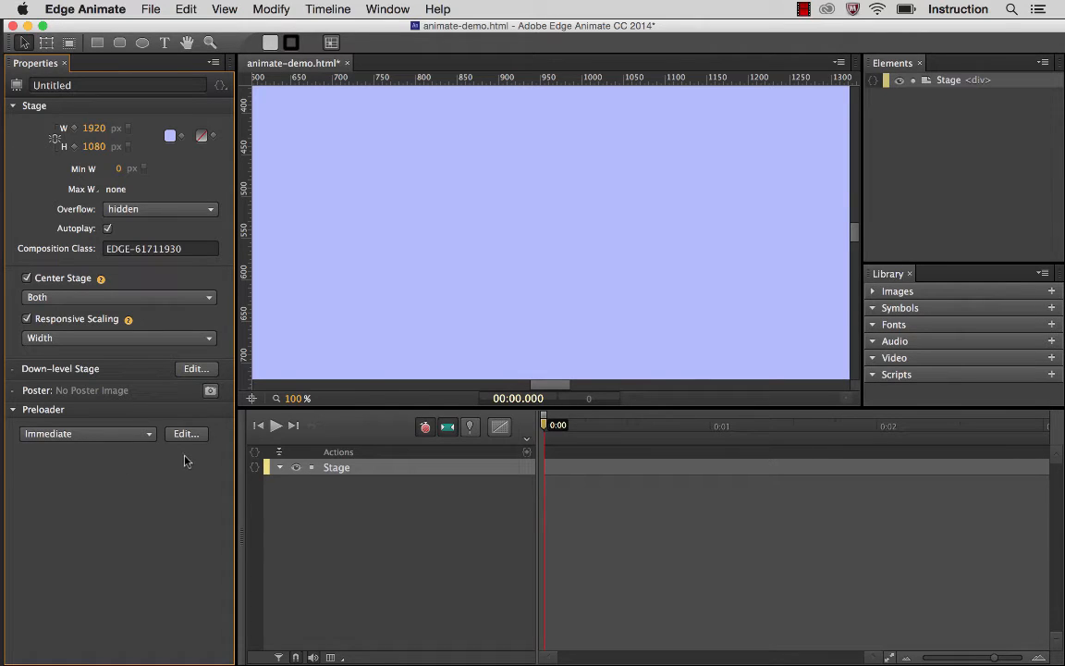
key(super+s)
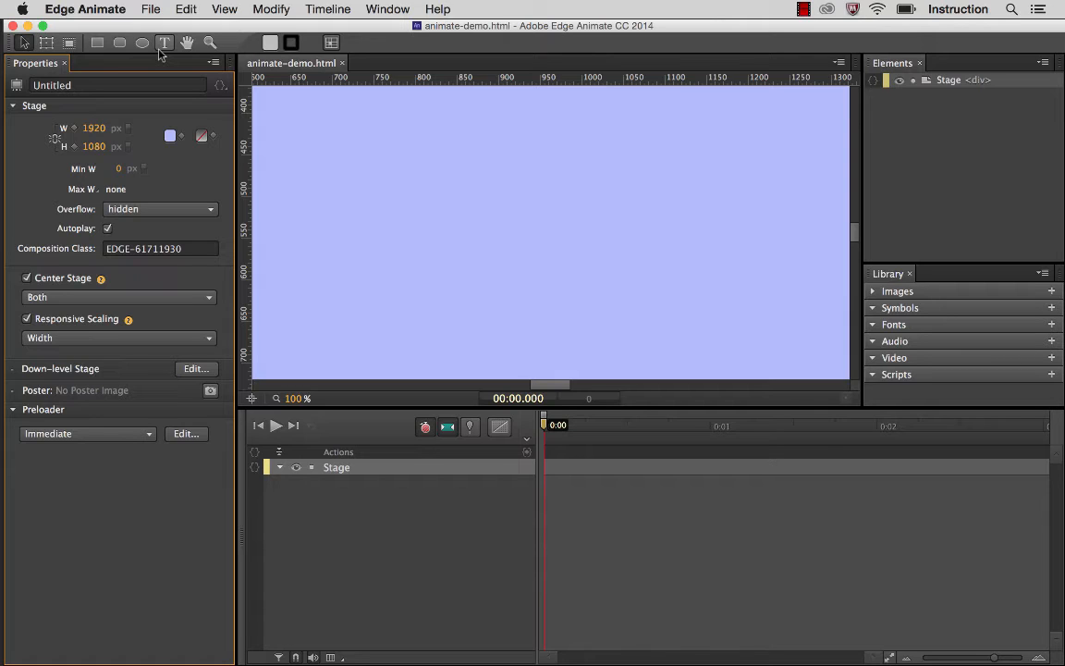
Step: Switch to Photoshop, toggle Layer 1's visibility to examine the cut-out opening in the building image, and return to Edge Animate
click(98, 43)
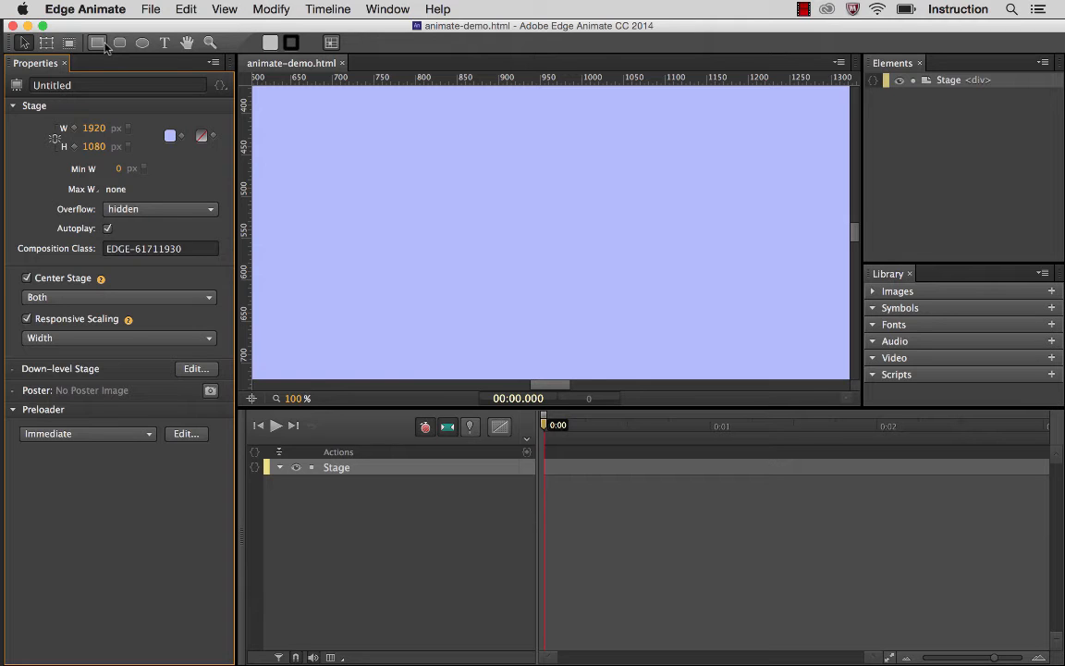
mouse_move(23, 217)
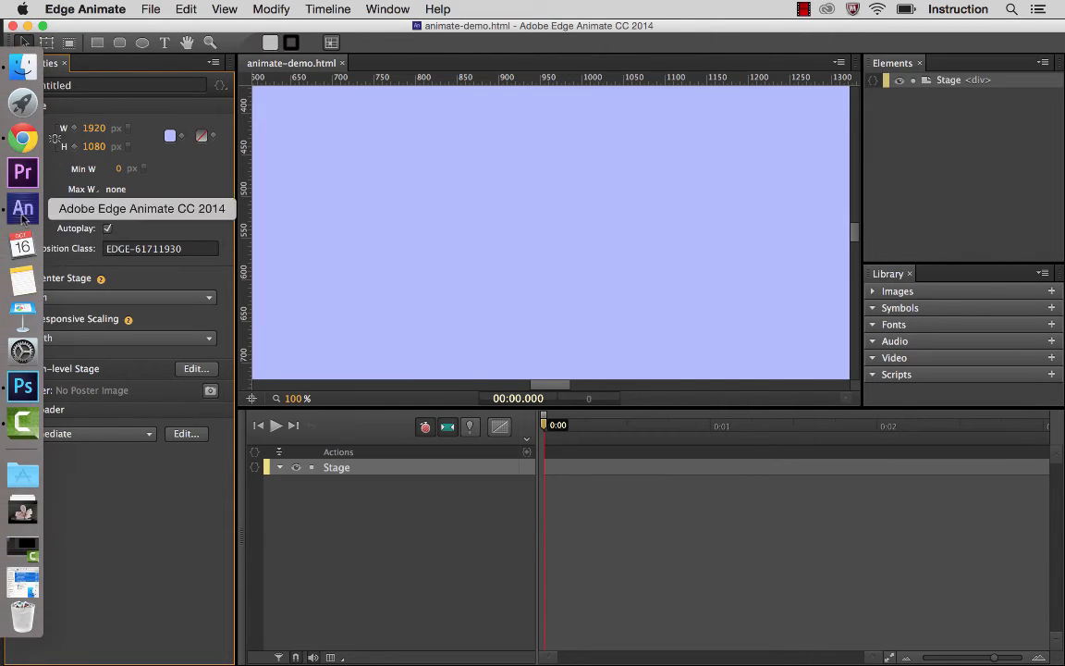
click(23, 386)
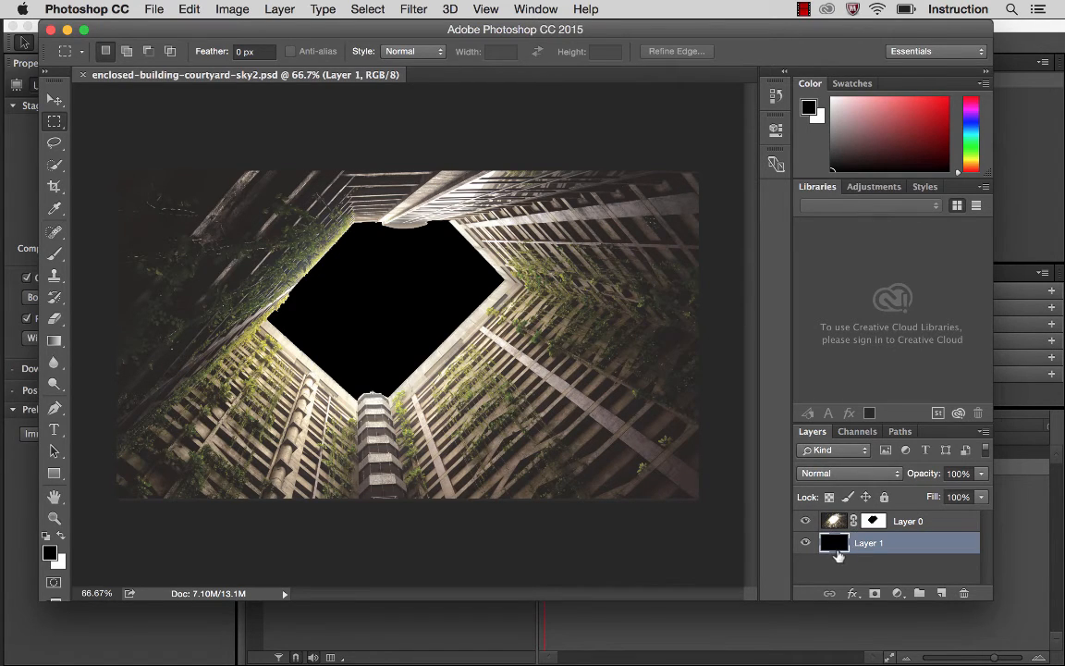
click(807, 543)
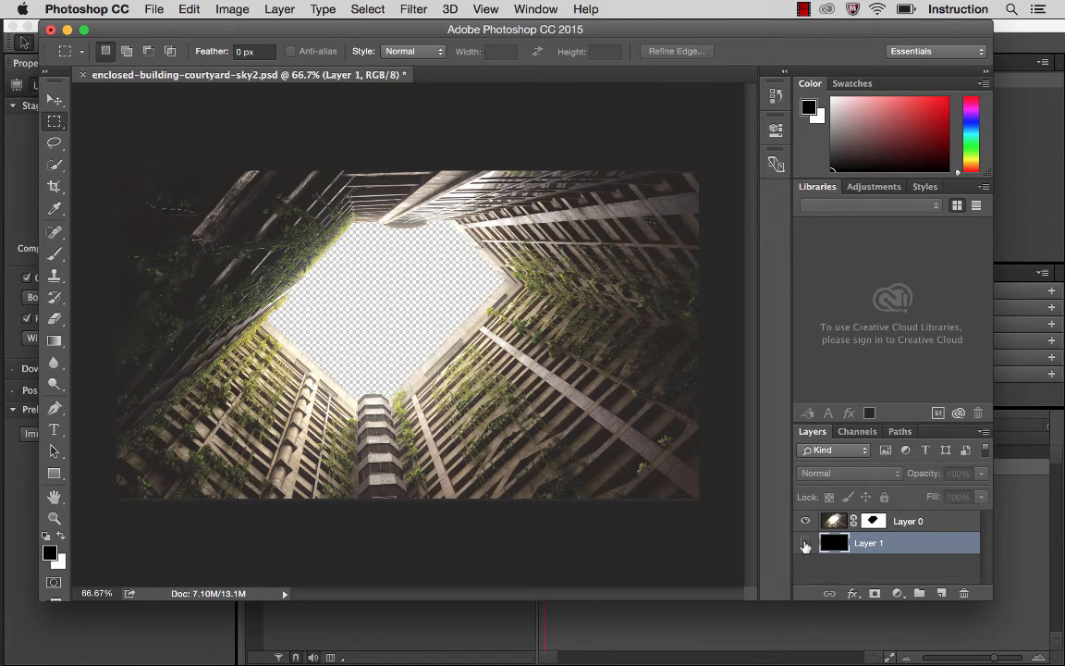
click(804, 545)
click(805, 544)
click(25, 151)
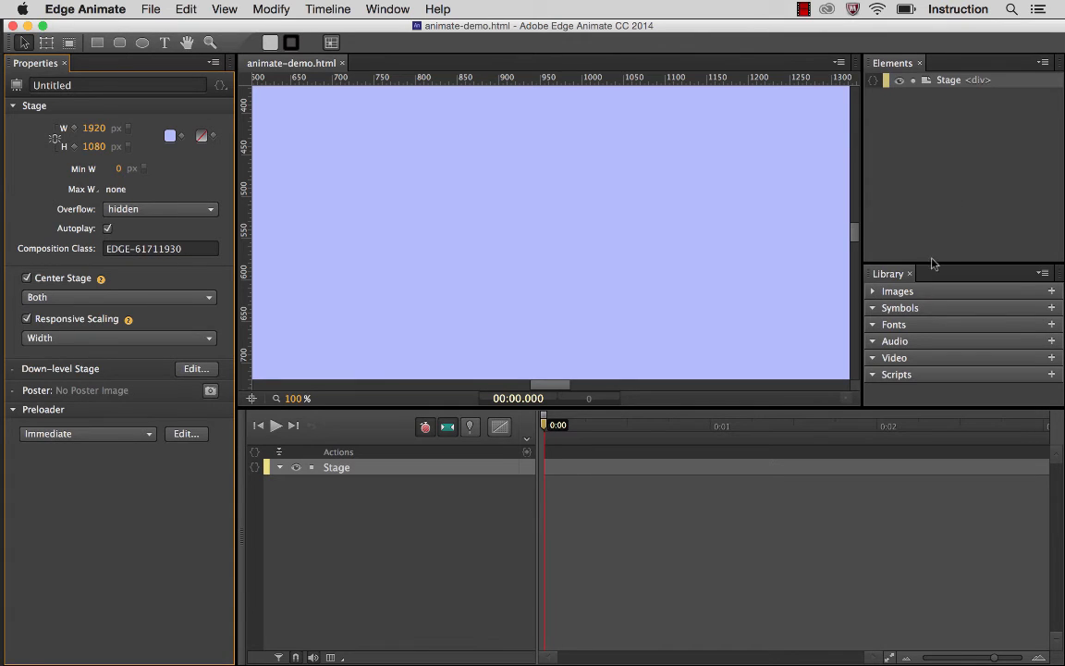
Step: Expand the Library's Images group and look over the enclosed-building.png preview
click(874, 292)
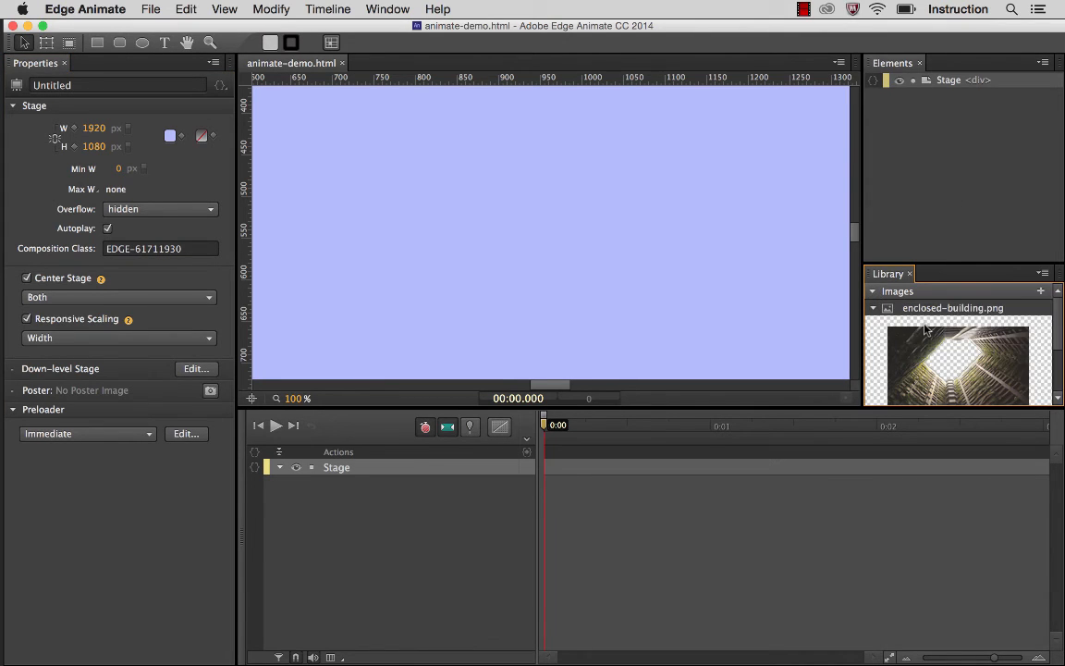
scroll(915, 323, down, 3)
scroll(925, 328, up, 2)
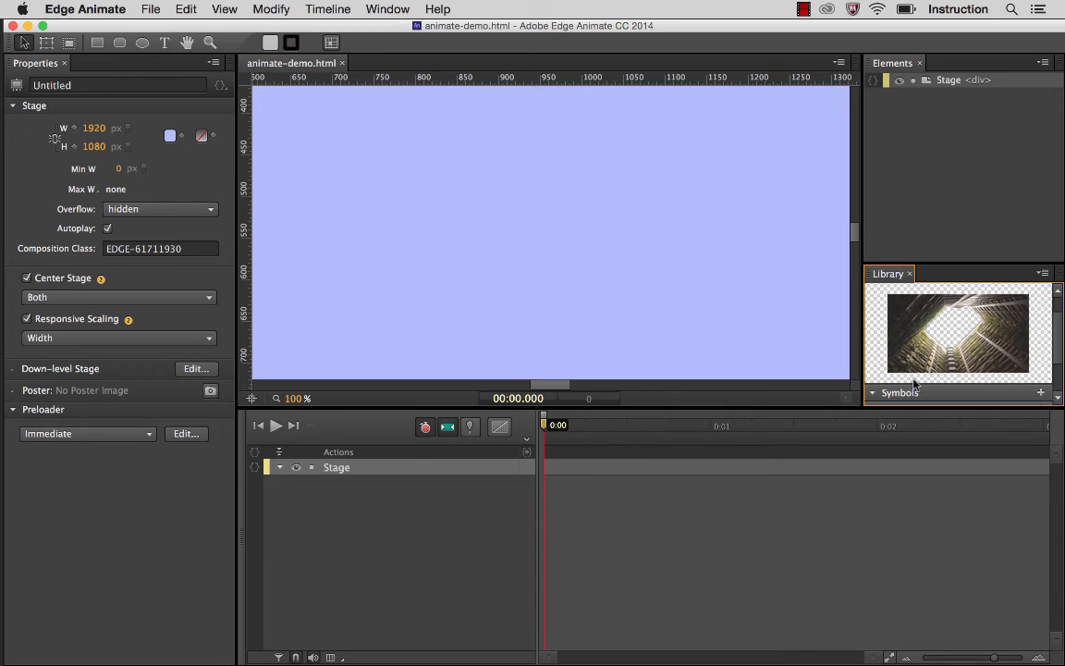
scroll(927, 310, up, 2)
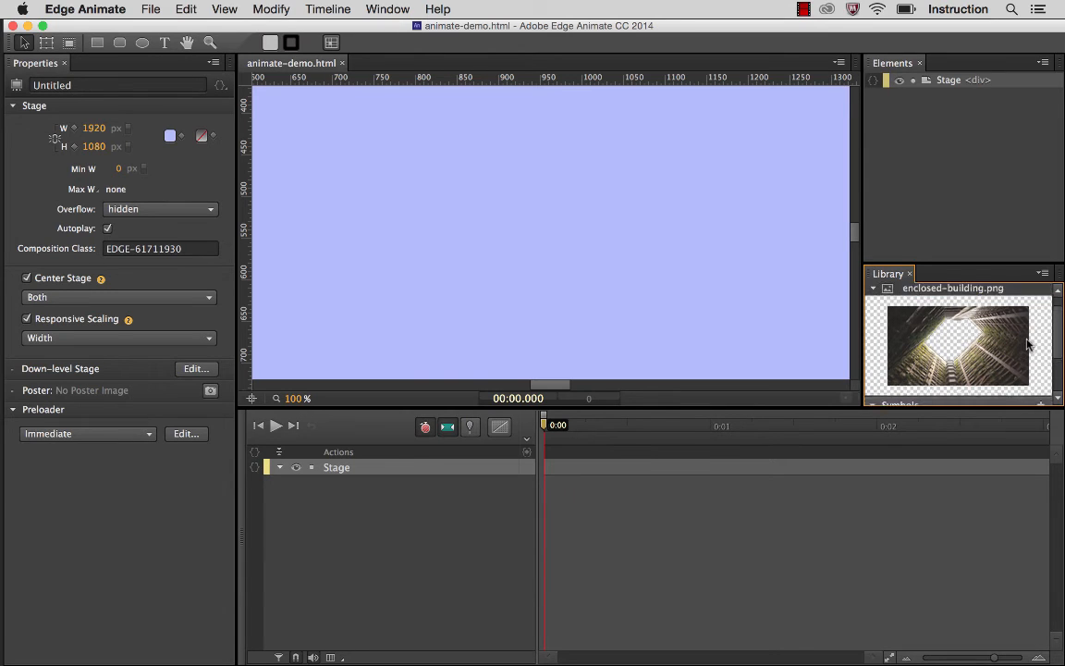
Step: Try placing enclosed-building.png in the middle of the Stage and undo the placement
drag(943, 310, 442, 218)
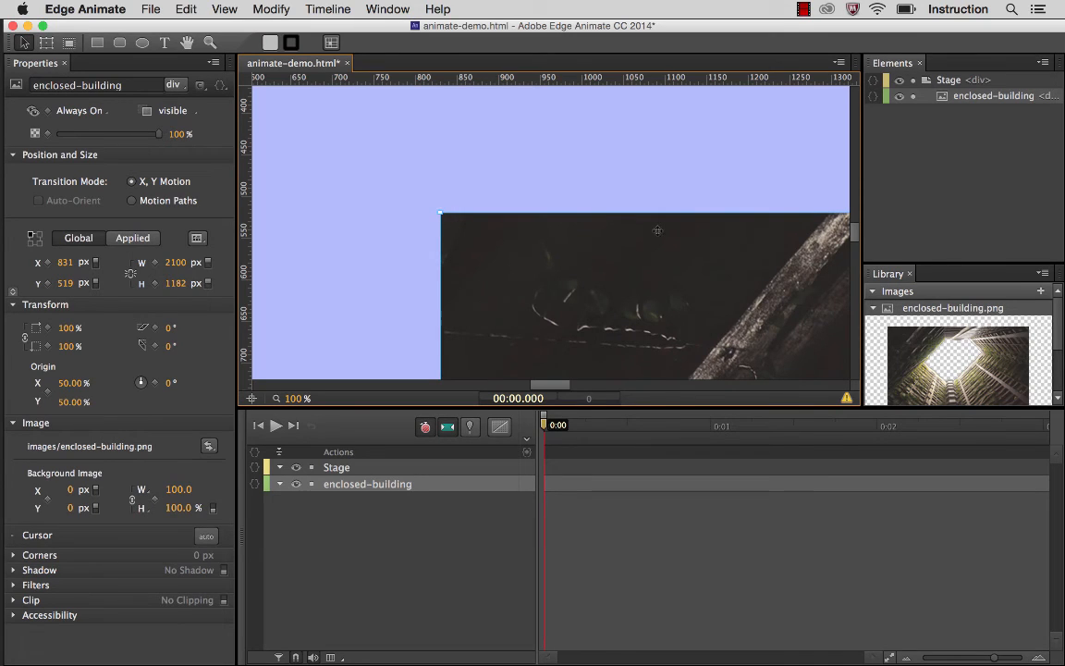
key(super+z)
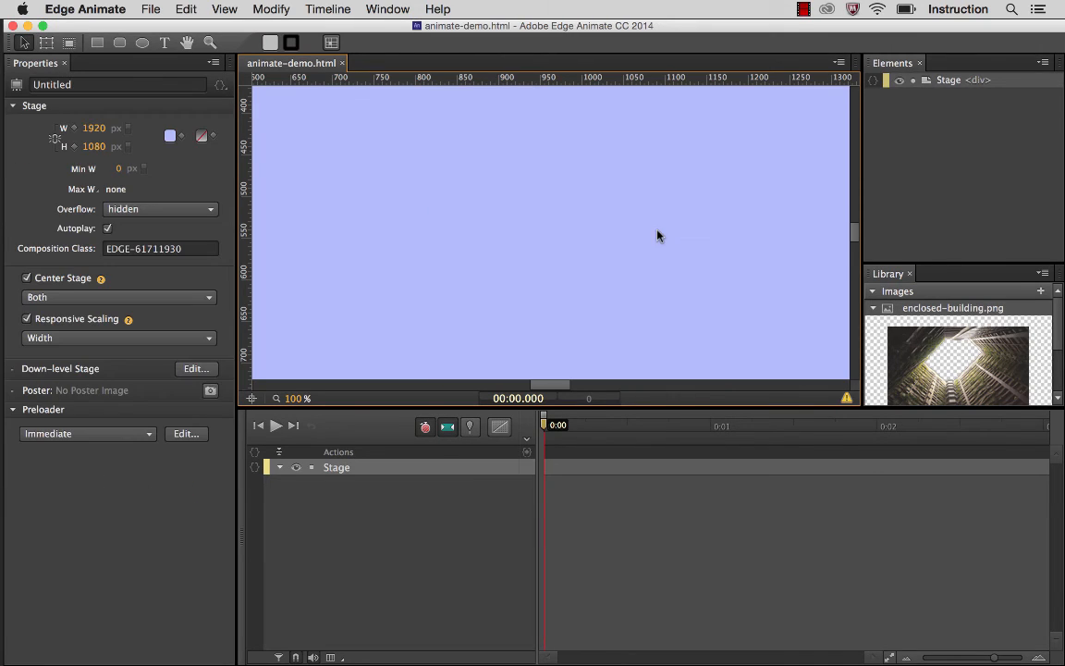
Step: Place enclosed-building.png at the Stage's origin (X 0, Y 0), scale it down to 1919 × 1080 px to fit, and deselect it
click(294, 398)
text(25)
key(Return)
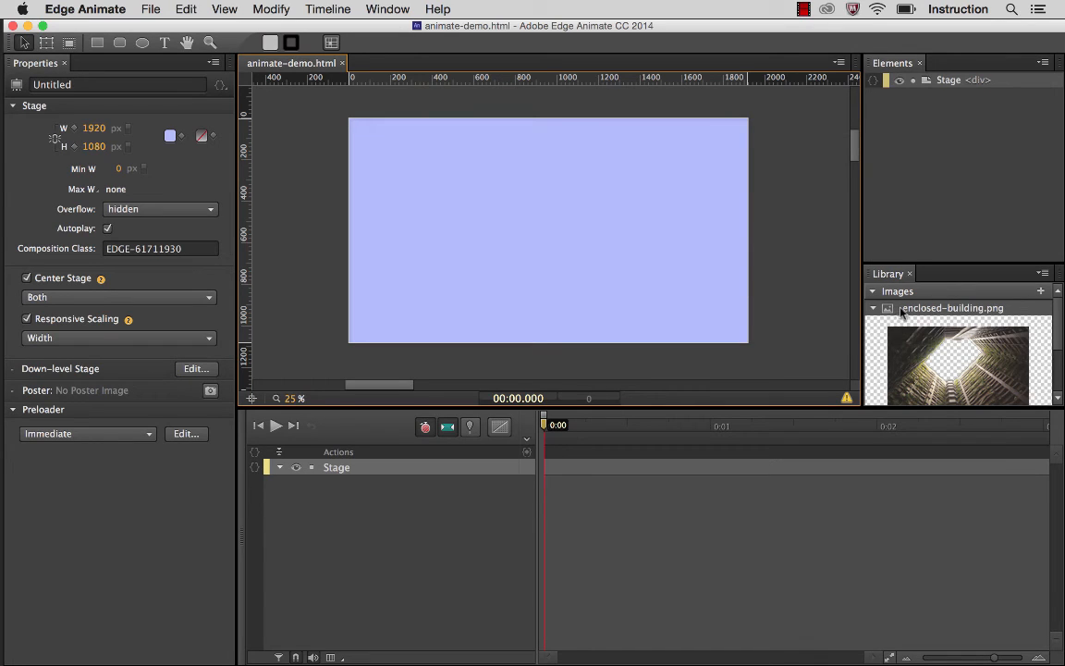
drag(891, 314, 349, 120)
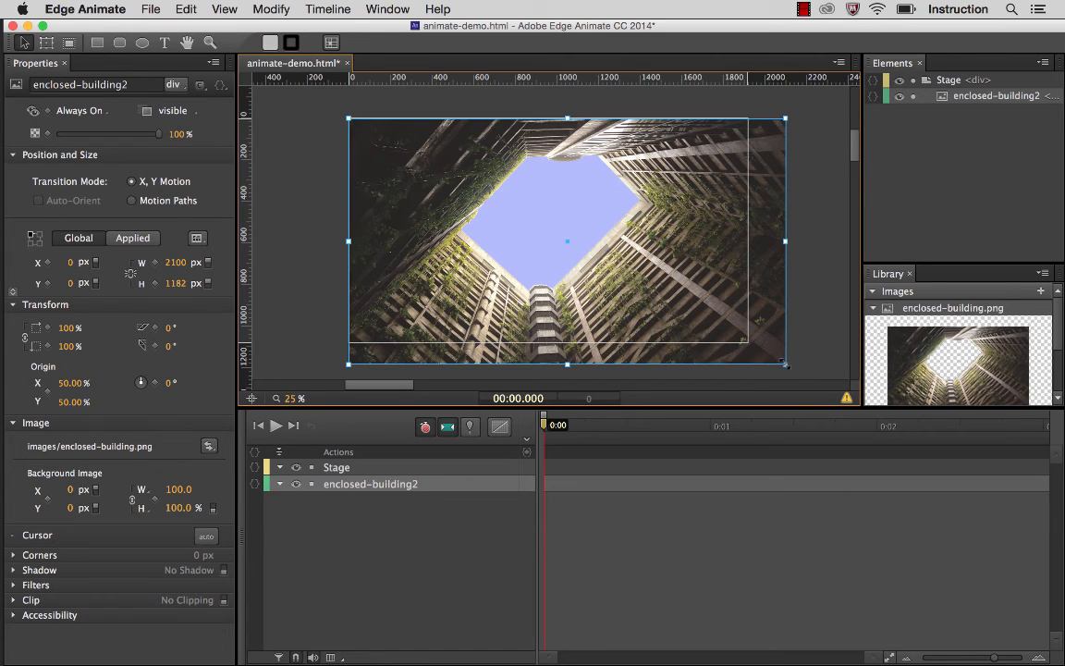
drag(783, 361, 736, 342)
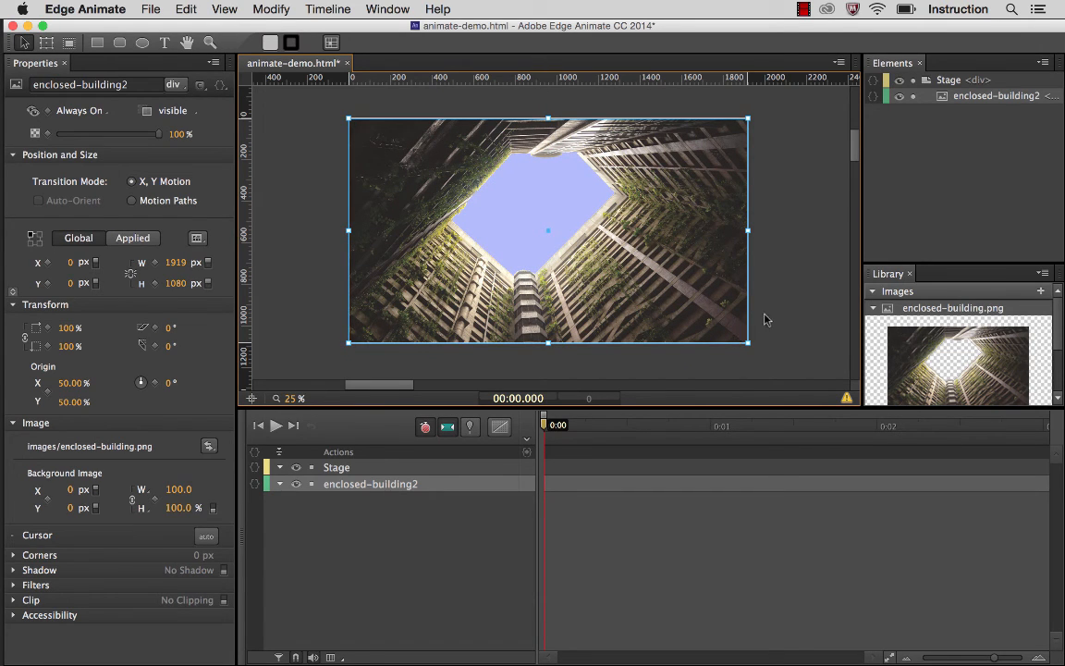
click(765, 319)
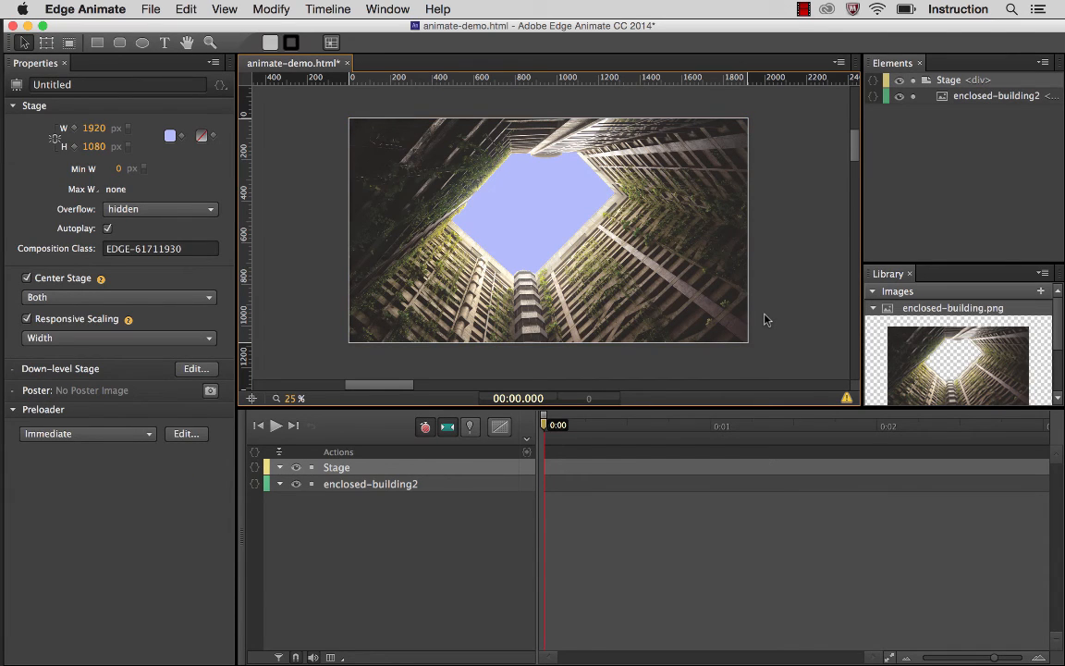
Step: Select the building image and toggle its visibility off and on, first in the element hierarchy and again in its timeline layer
click(351, 485)
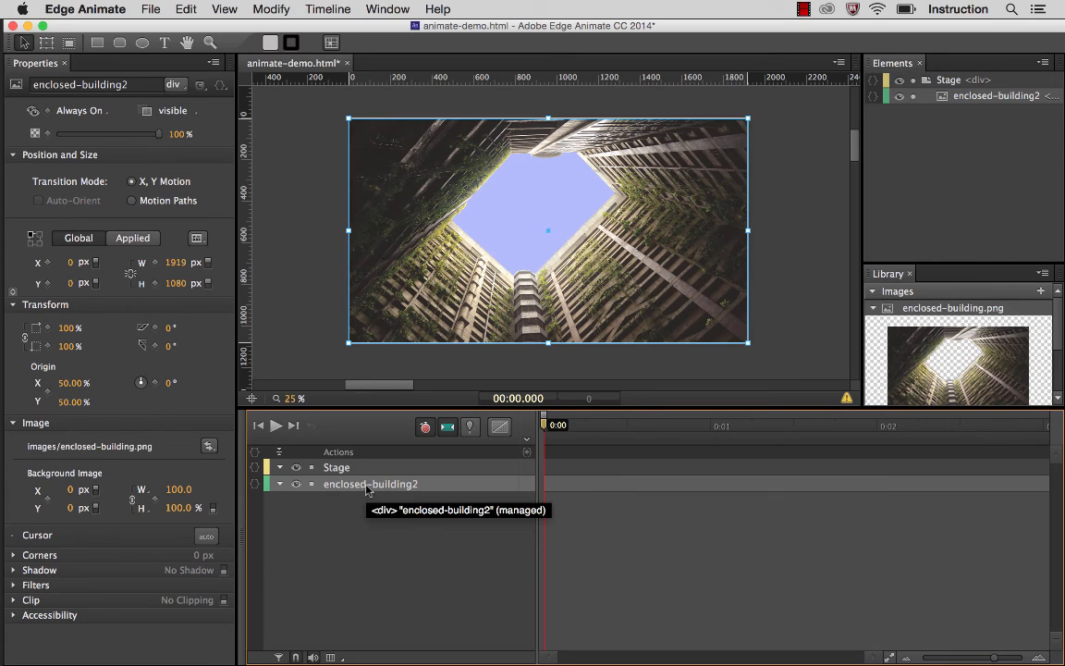
click(956, 100)
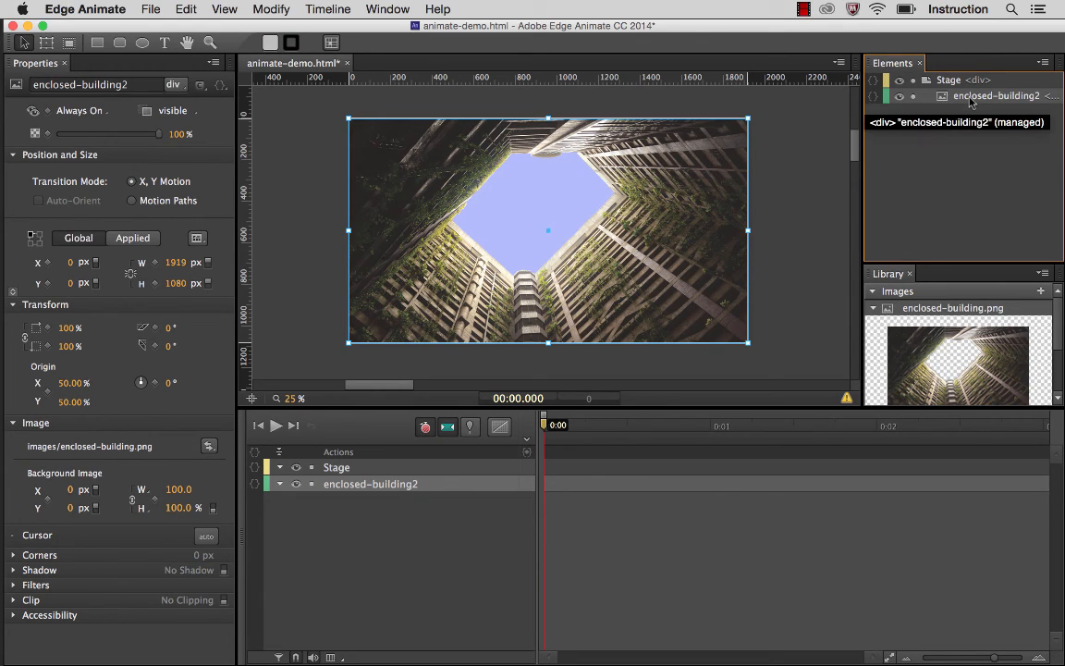
click(899, 97)
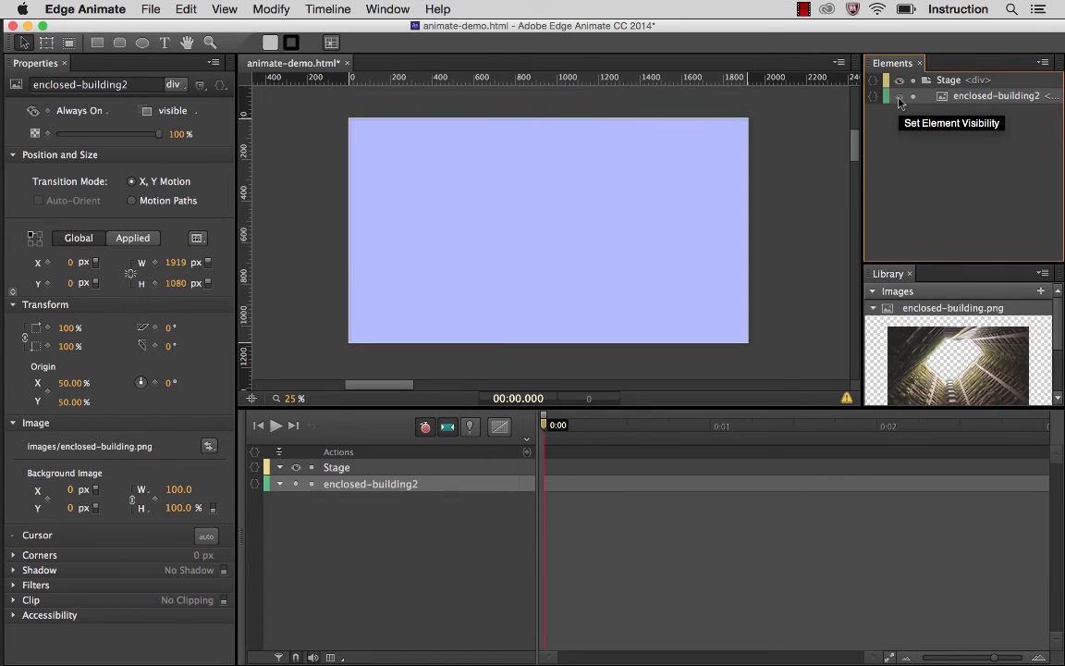
click(898, 97)
click(295, 484)
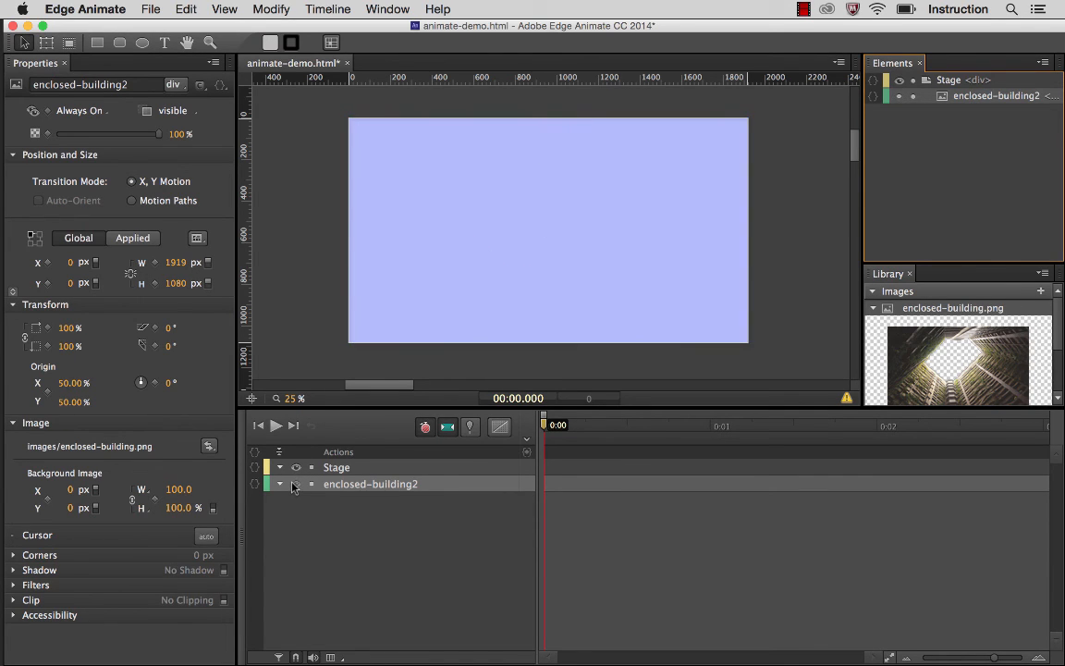
click(295, 485)
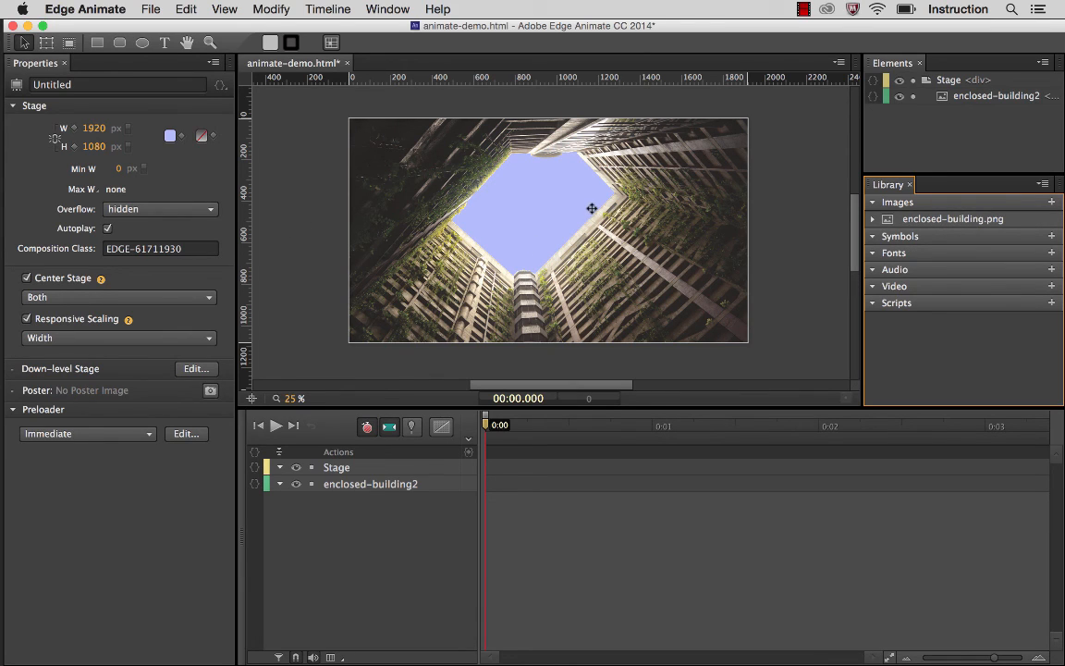
click(1051, 286)
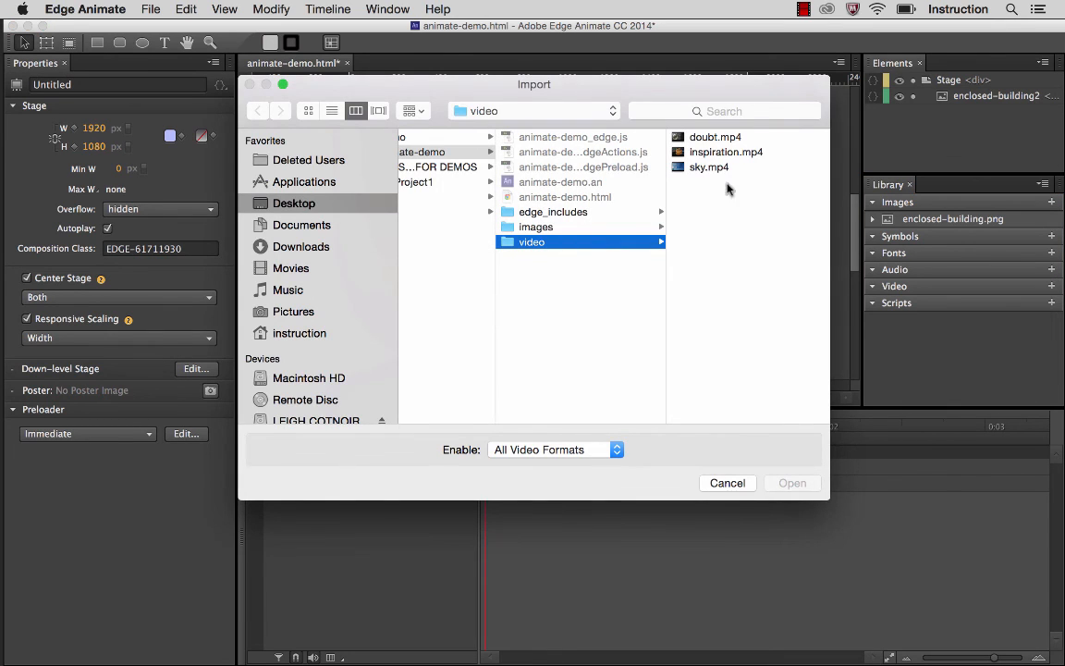
click(710, 168)
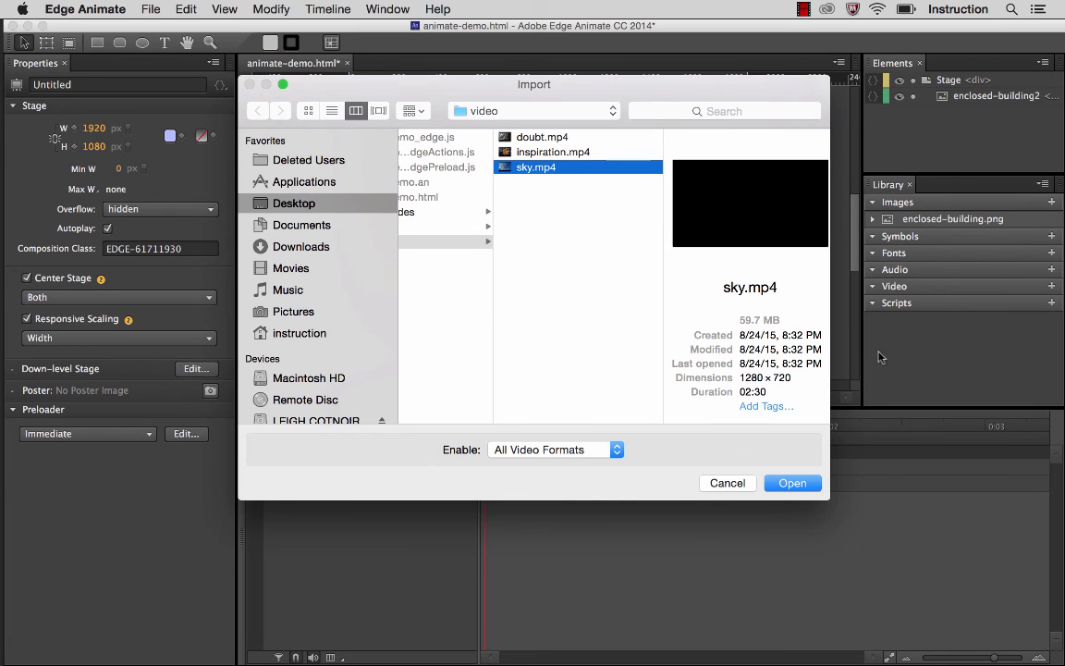
click(728, 486)
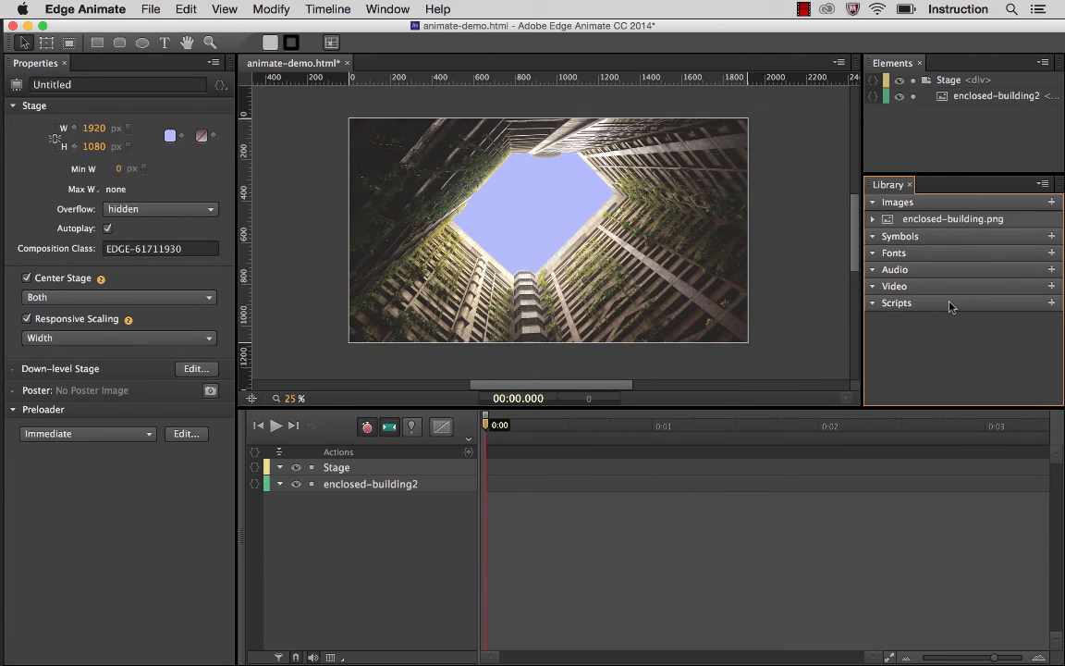
click(151, 9)
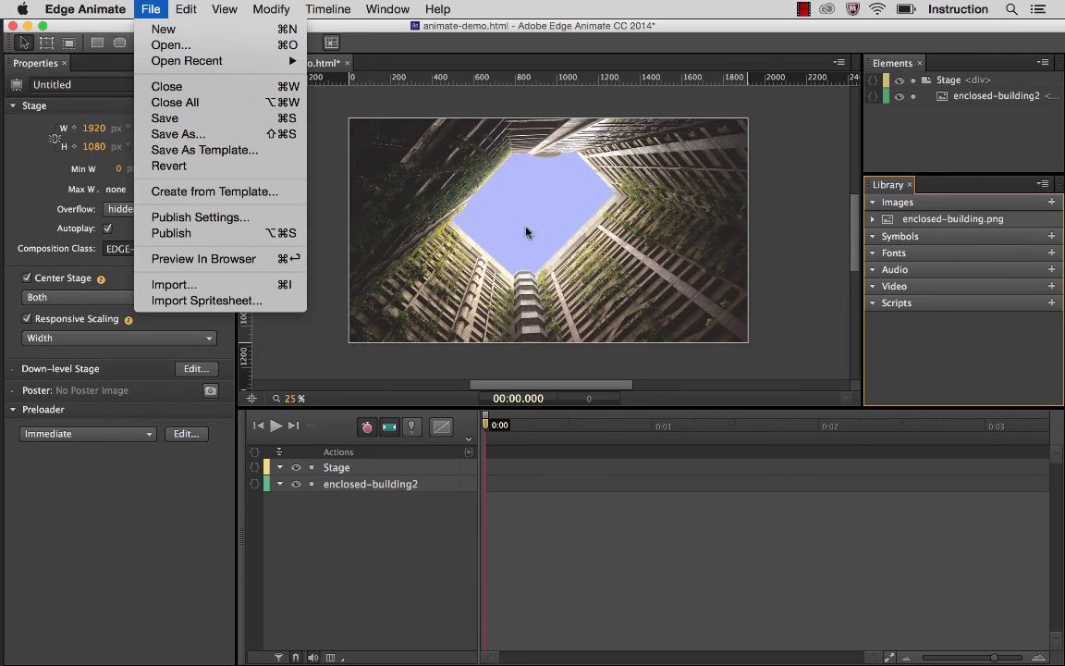
click(506, 30)
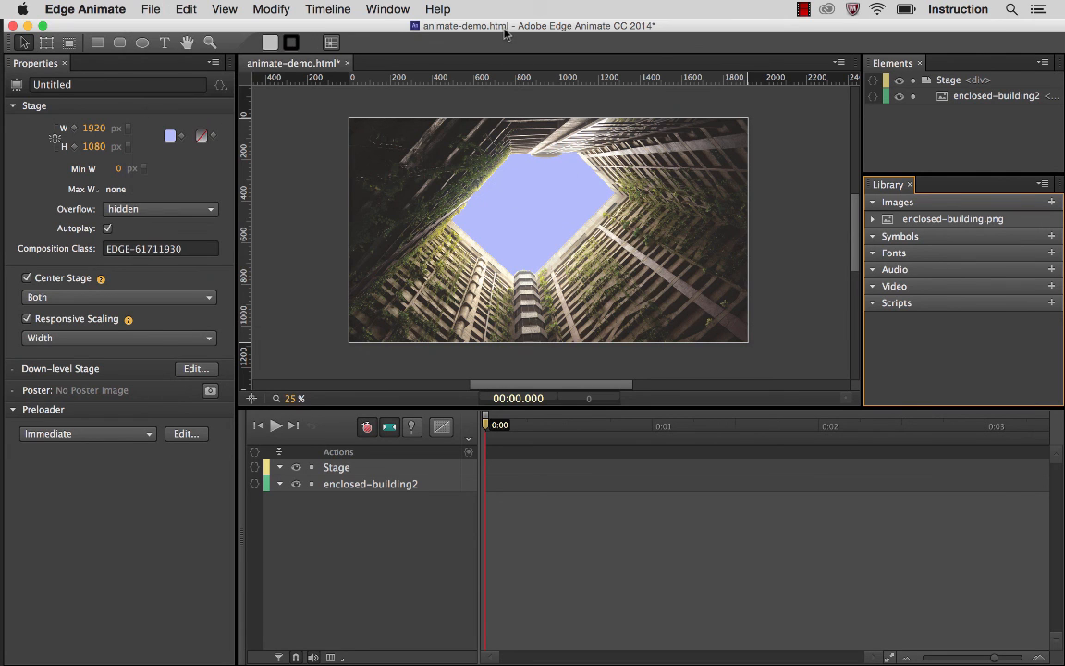
Step: Switch to Finder, place sky.mp4 from the project's video folder at the Stage's origin (X 0, Y 0), and realign the Edge Animate window
drag(339, 25, 521, 5)
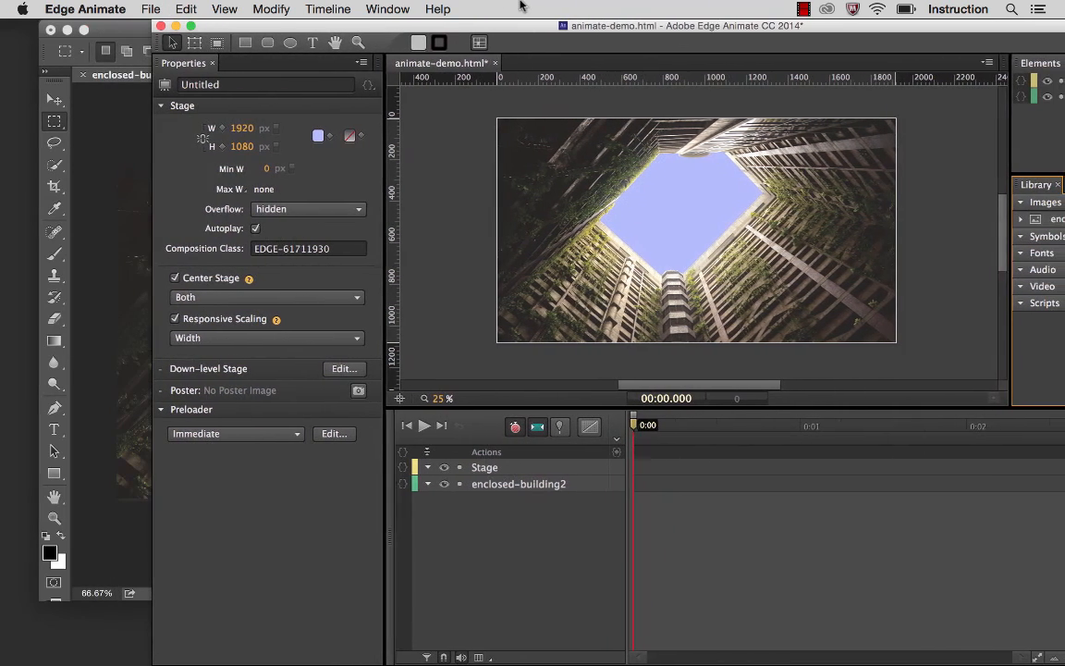
mouse_move(3, 109)
click(25, 71)
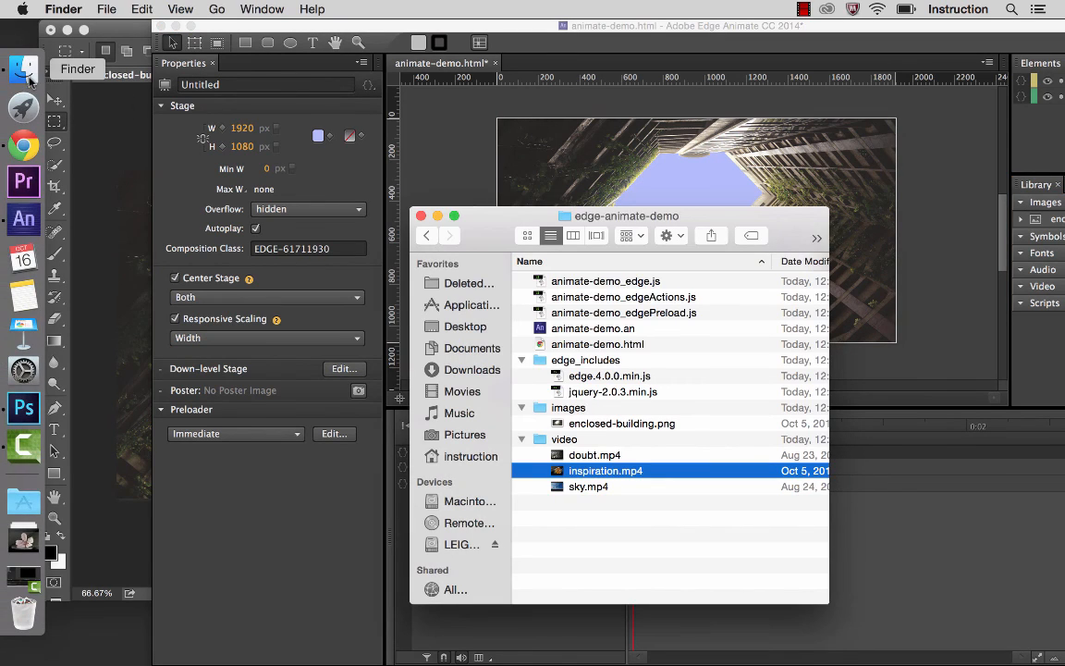
drag(516, 221, 13, 49)
click(58, 315)
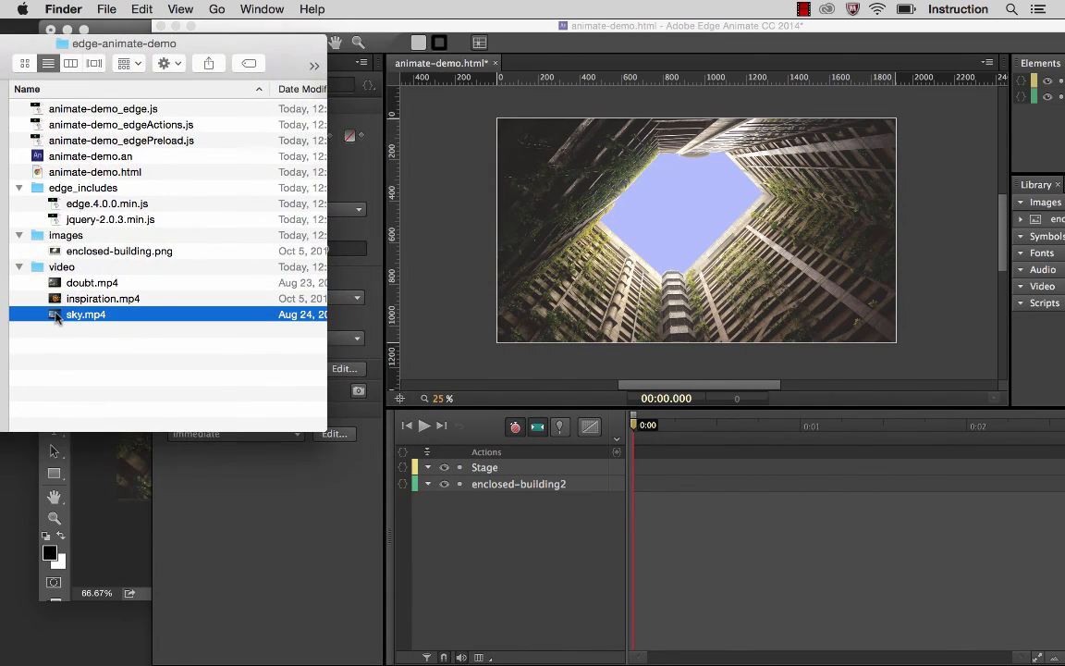
drag(466, 202, 493, 120)
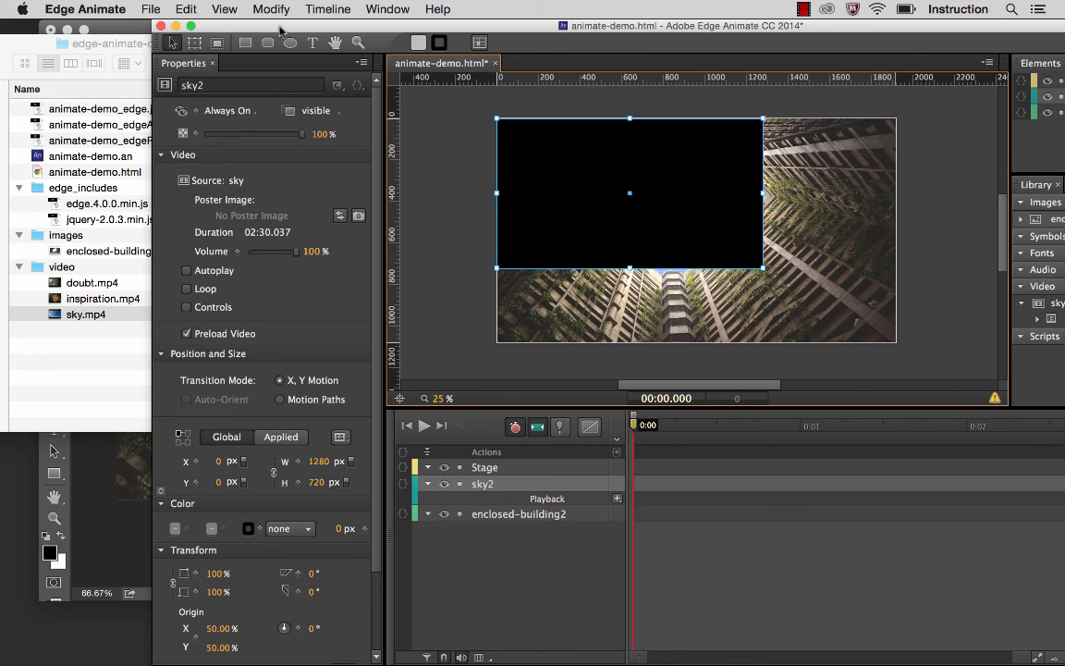
drag(280, 30, 131, 13)
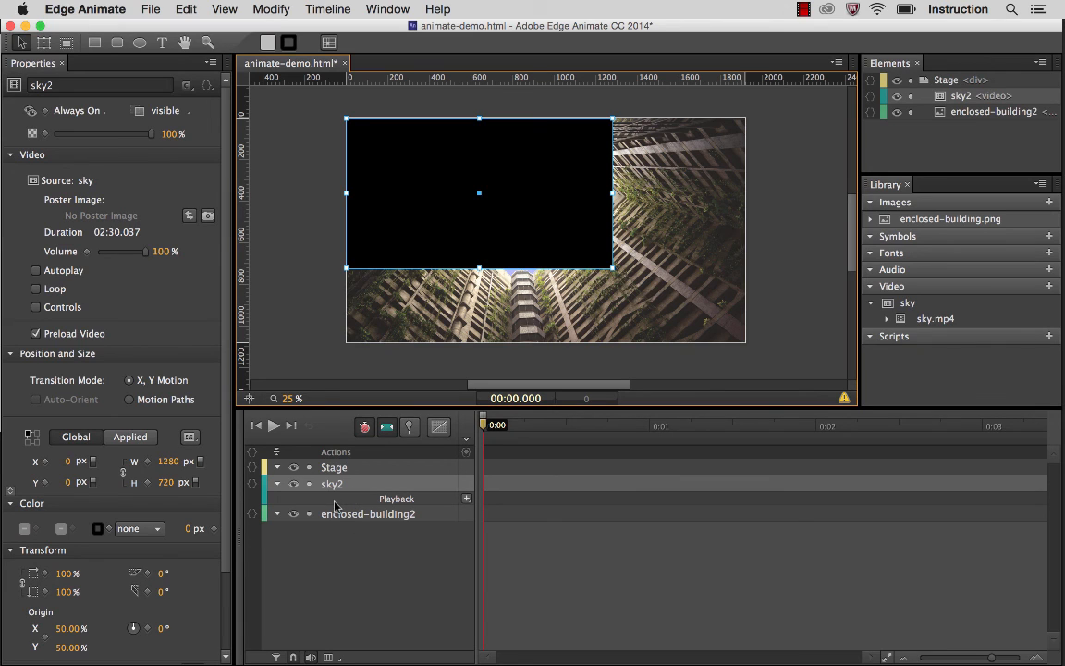
Step: Try moving the sky2 video below enclosed-building2 in the element hierarchy and undo the reordering
click(969, 100)
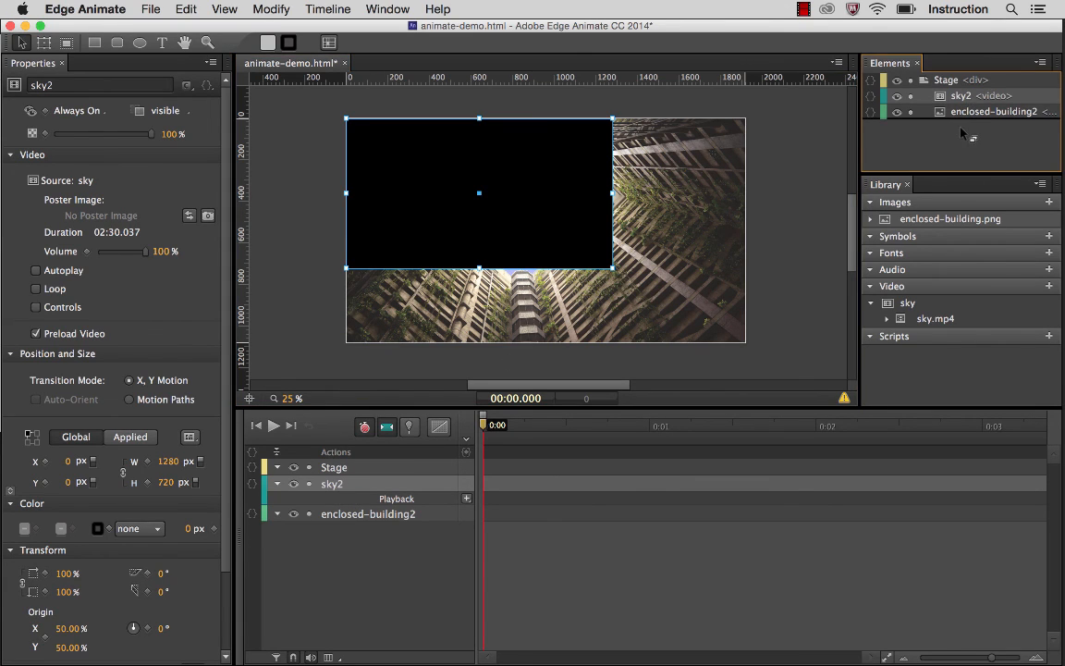
drag(964, 135, 962, 132)
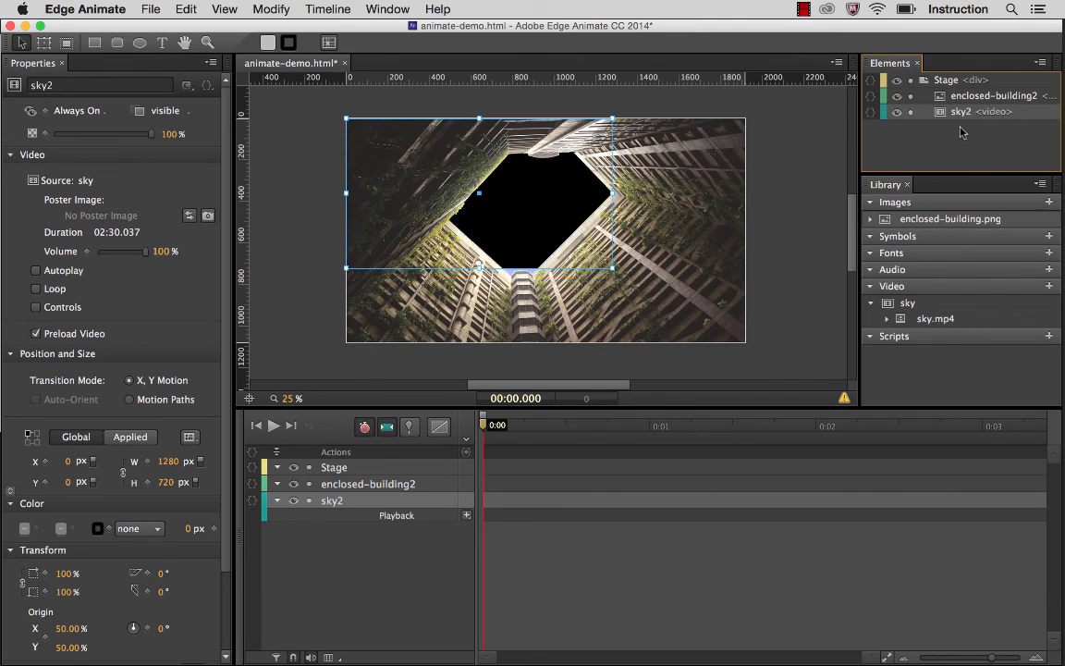
key(super+z)
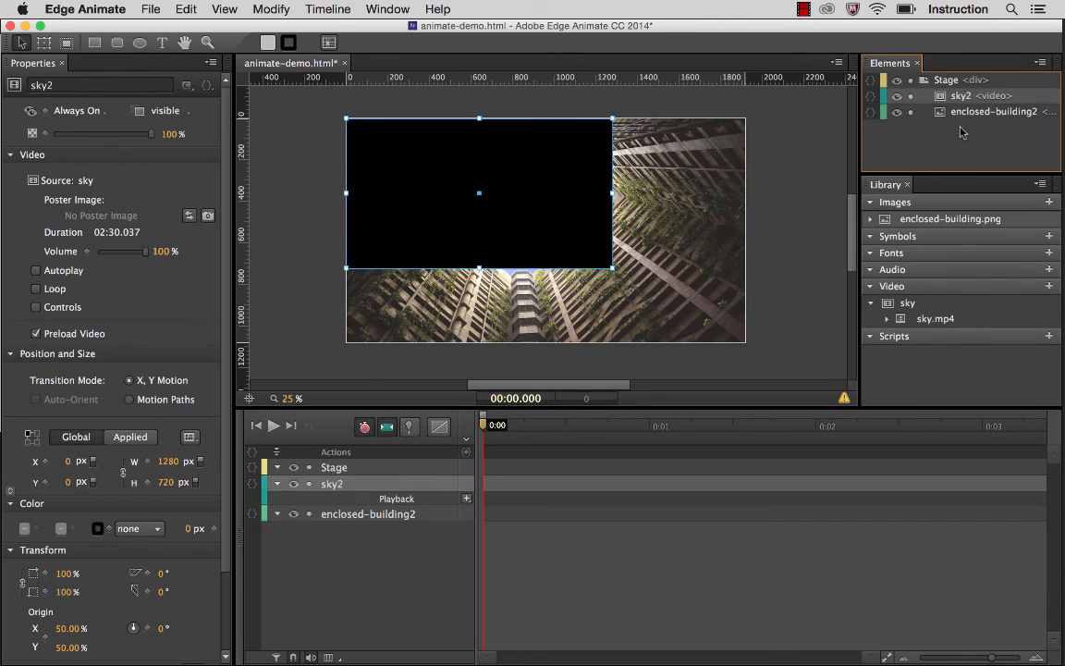
Step: Send the sky2 video layer backward one level from its timeline layer, behind enclosed-building2
right_click(367, 489)
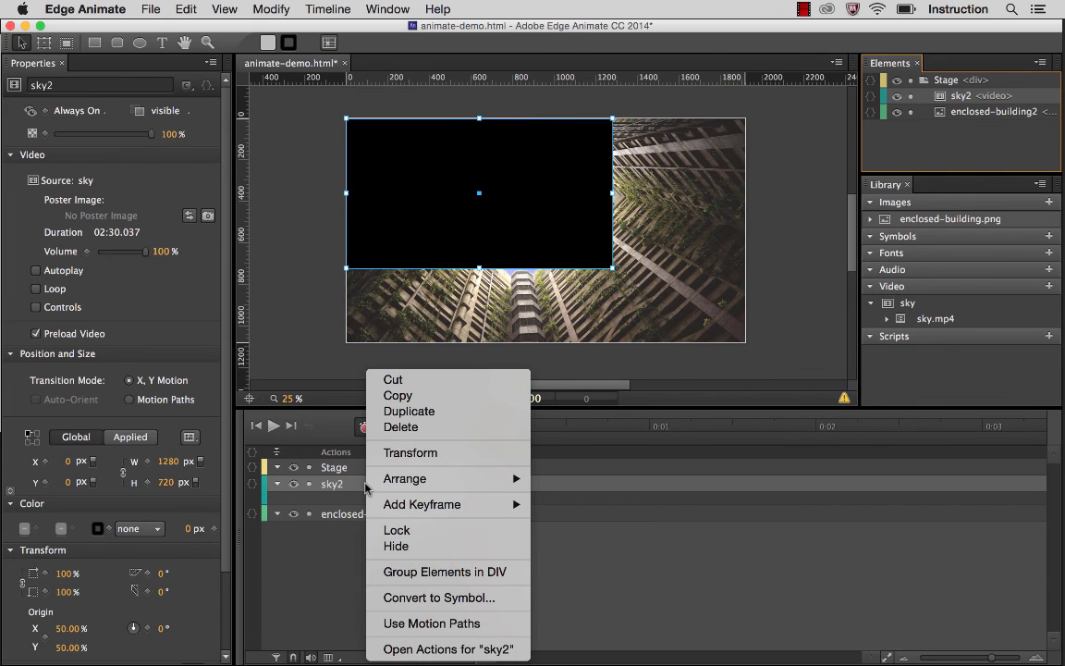
mouse_move(417, 483)
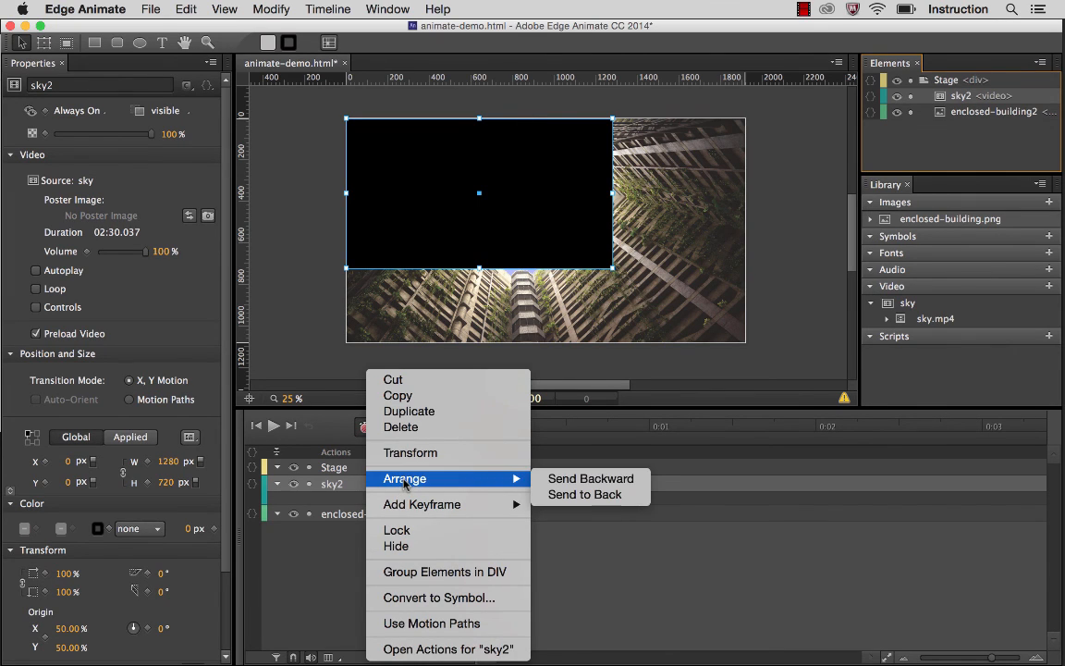
click(565, 483)
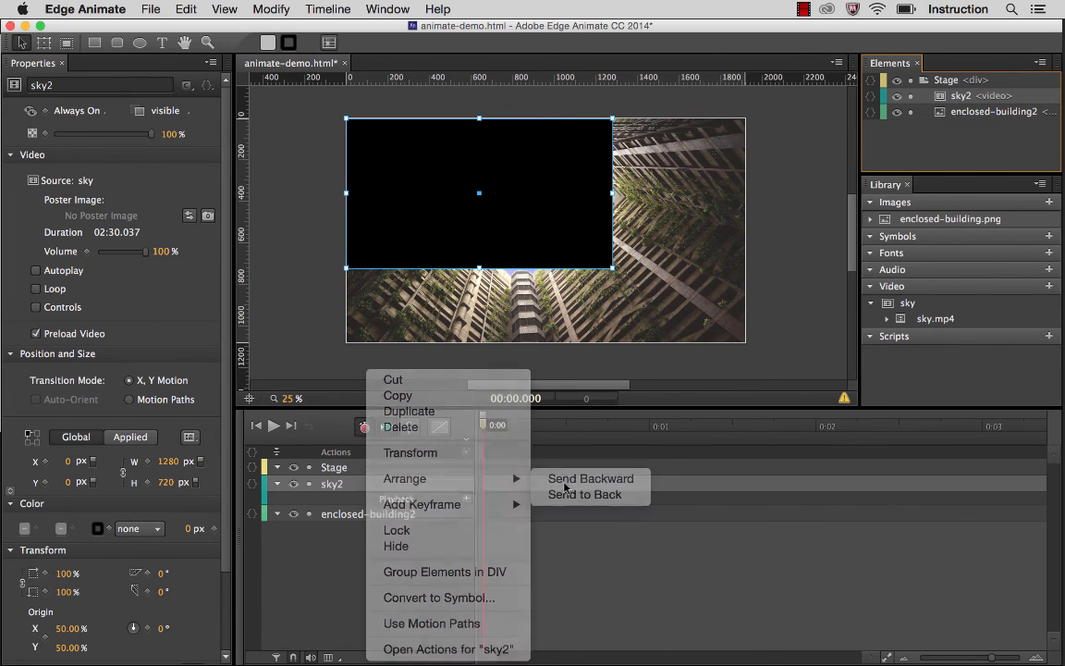